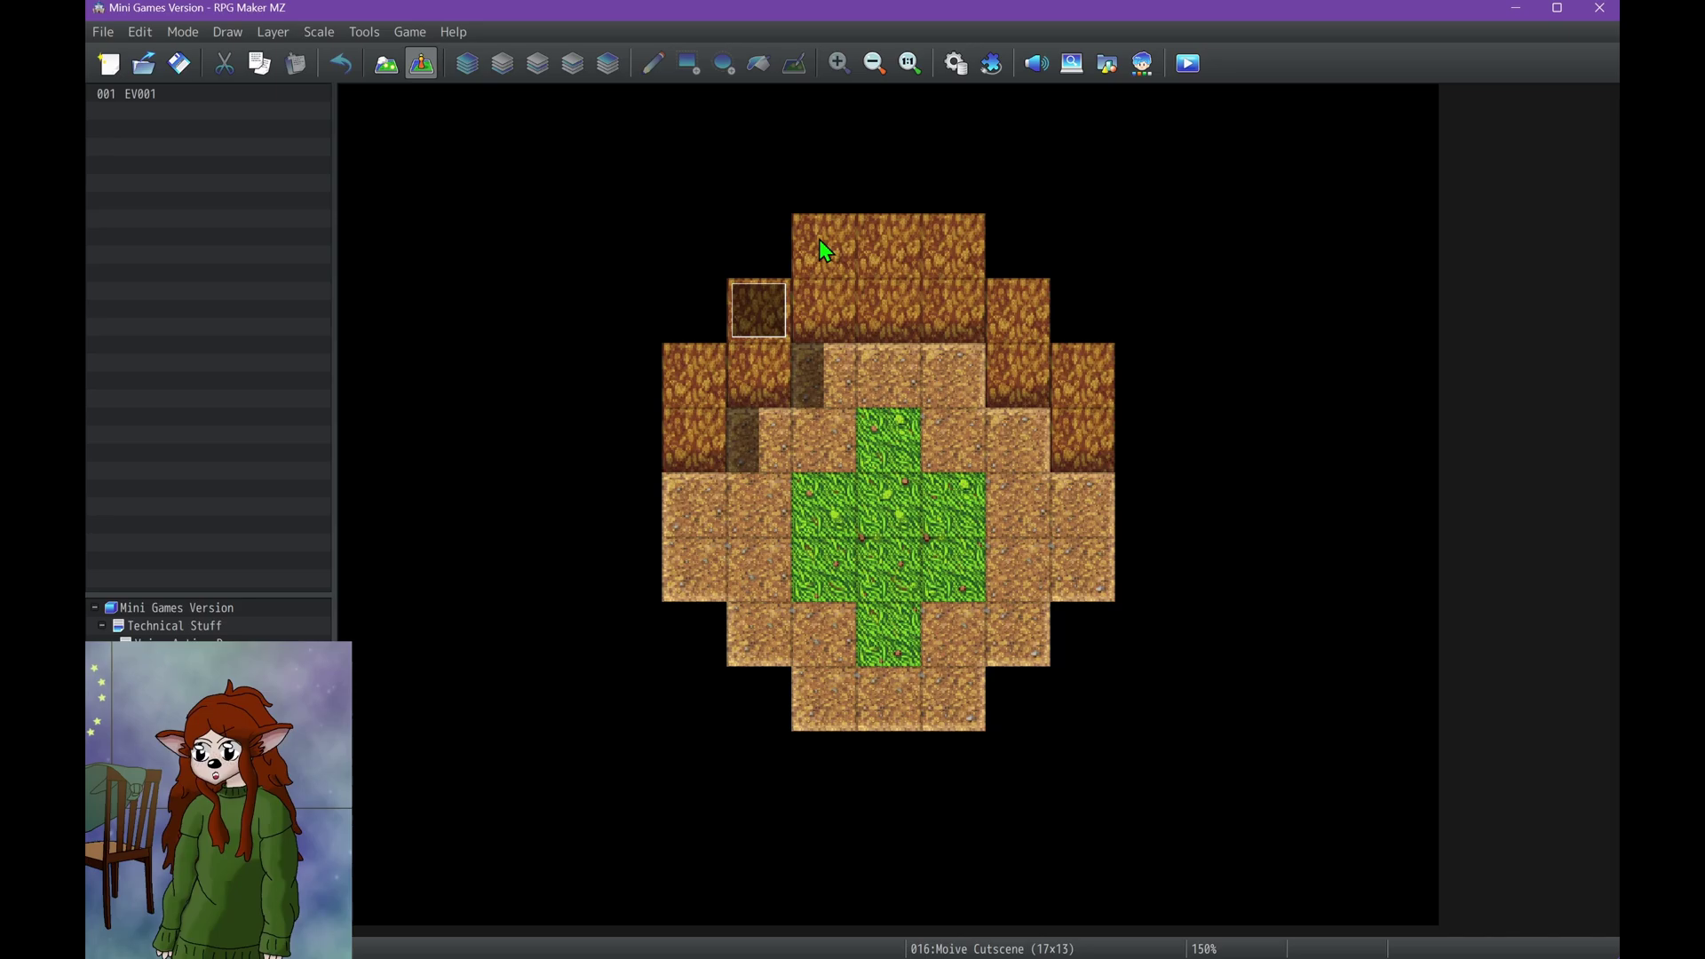
# Step: Open EV001's event editor and browse Event Commands pages 1–3 without adding anything
pyautogui.click(779, 311)
pyautogui.doubleClick(779, 311)
pyautogui.doubleClick(810, 375)
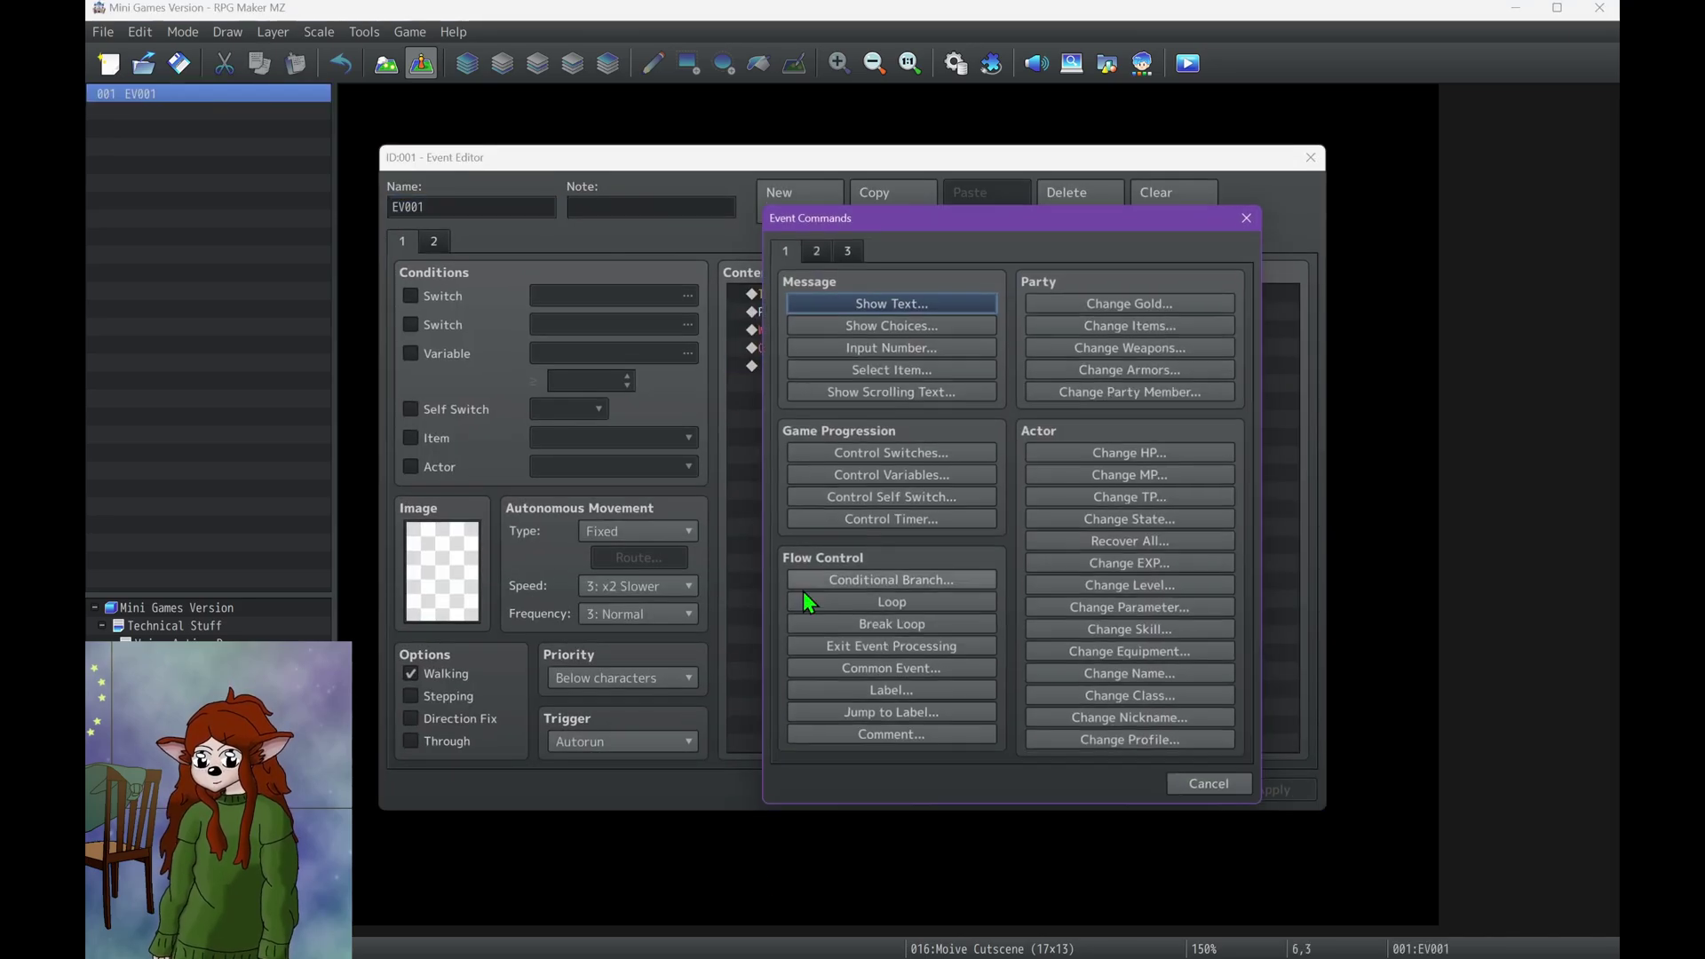
pyautogui.click(813, 248)
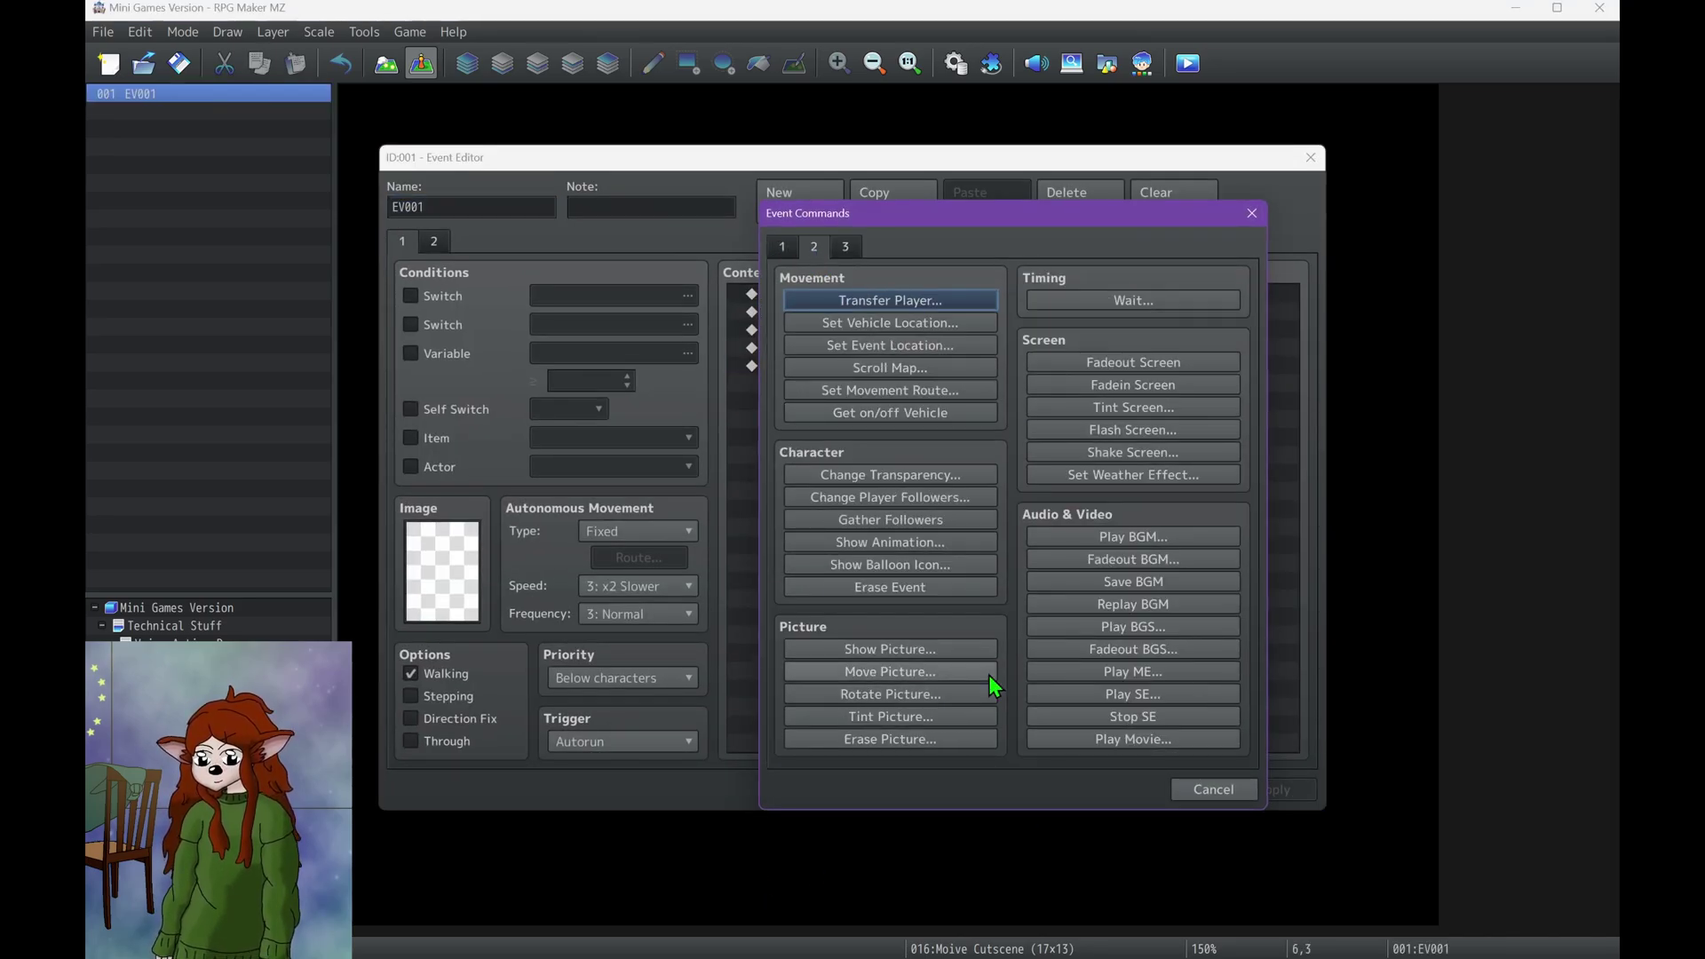
pyautogui.click(851, 248)
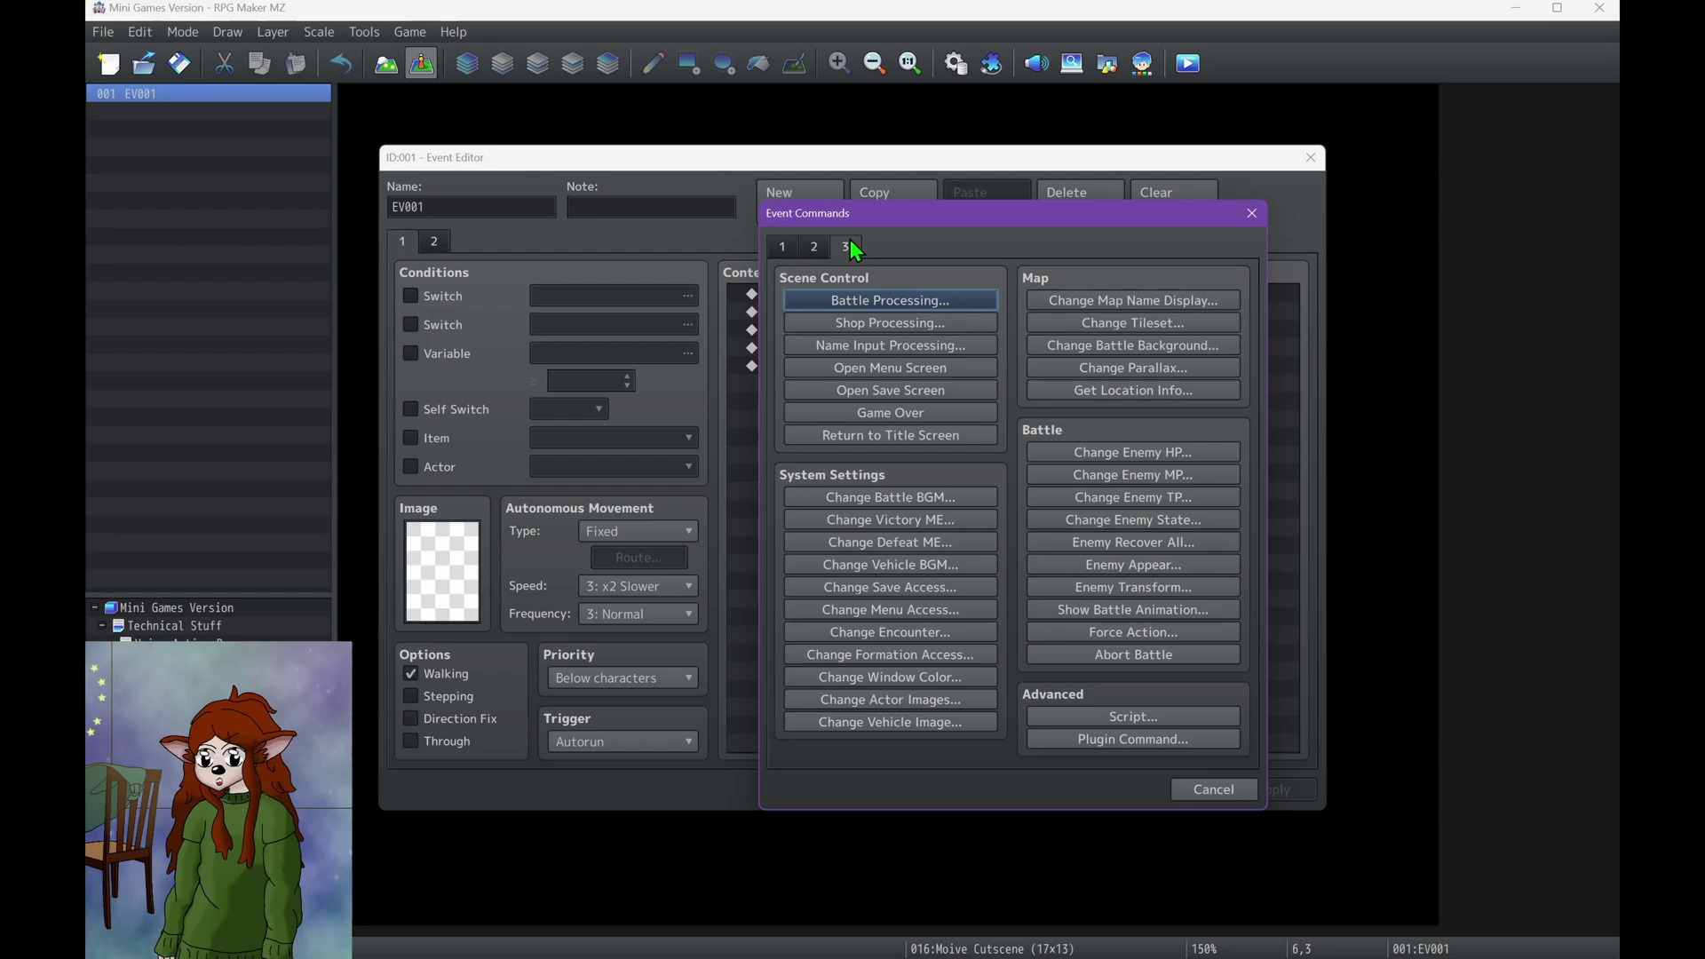
pyautogui.click(1231, 792)
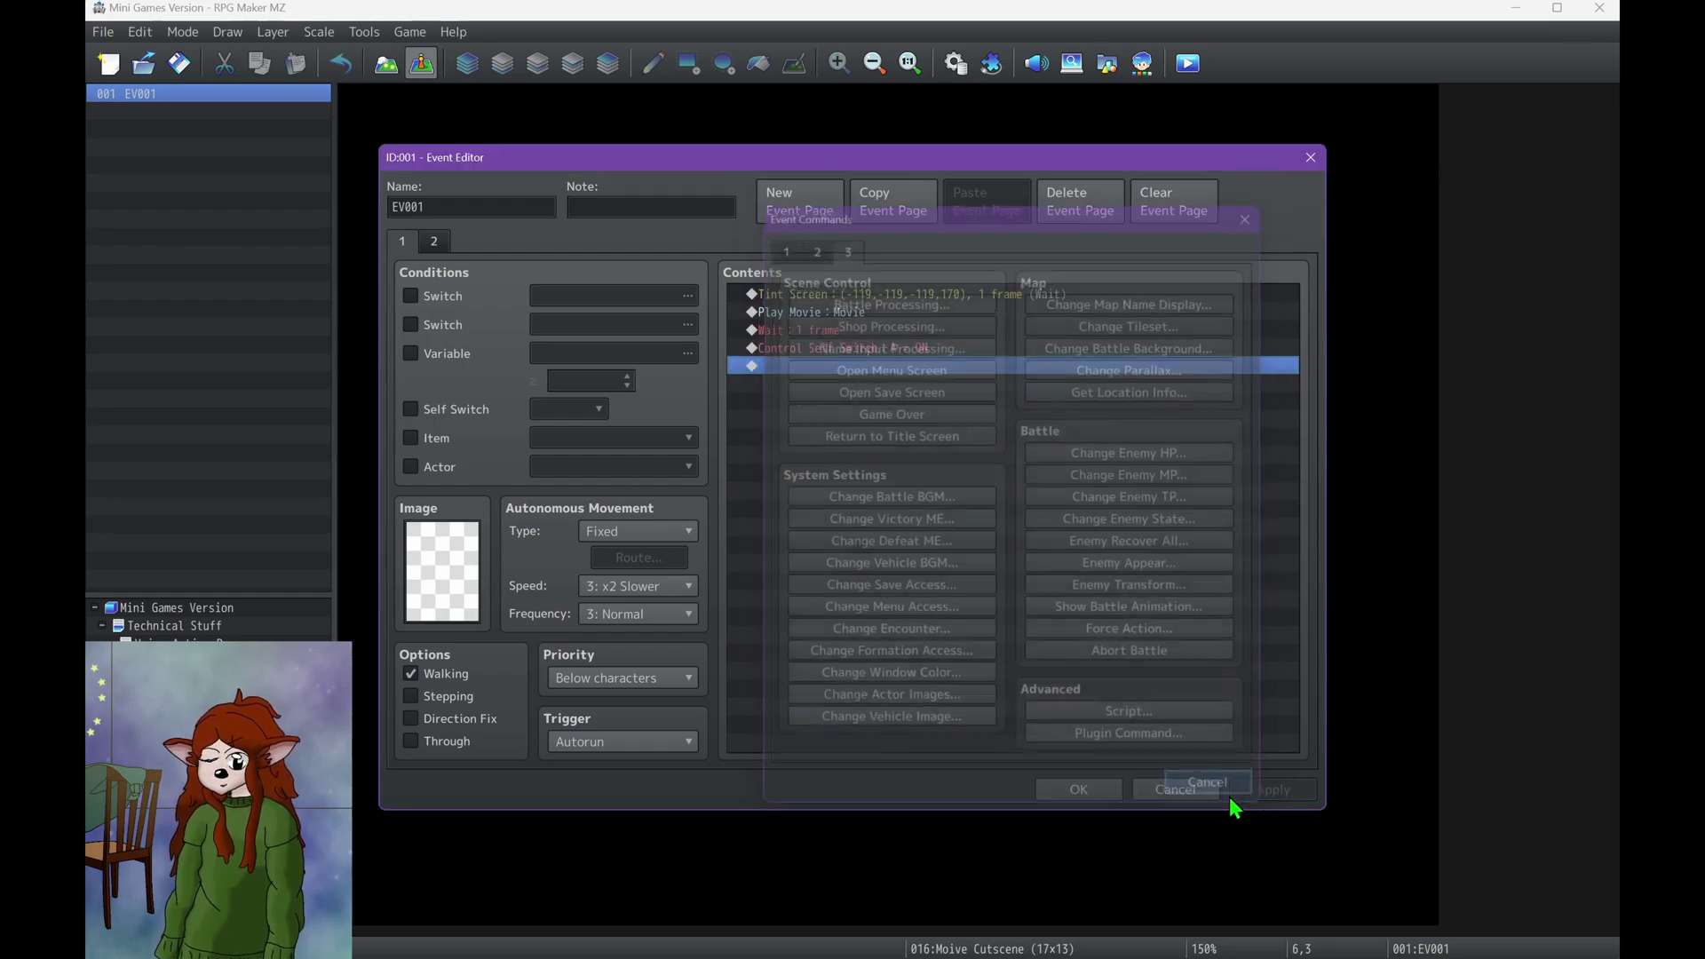
# Step: Inspect the Play Movie command's settings and cancel without changes
pyautogui.click(885, 316)
pyautogui.doubleClick(887, 323)
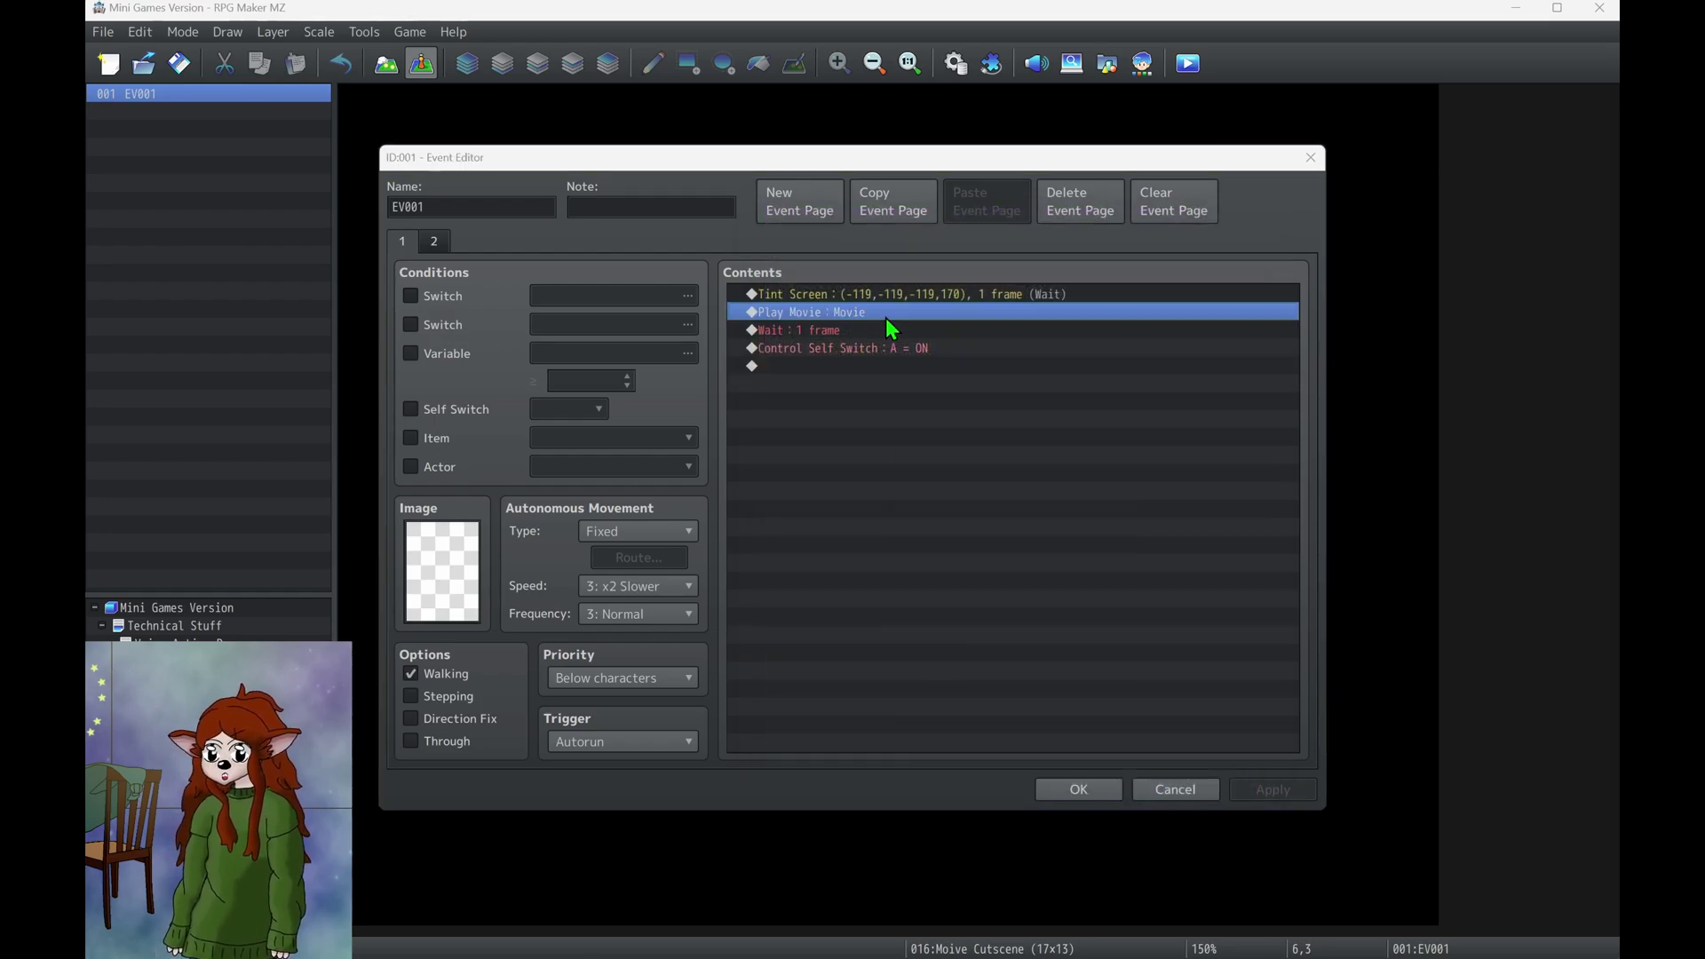
pyautogui.click(1079, 621)
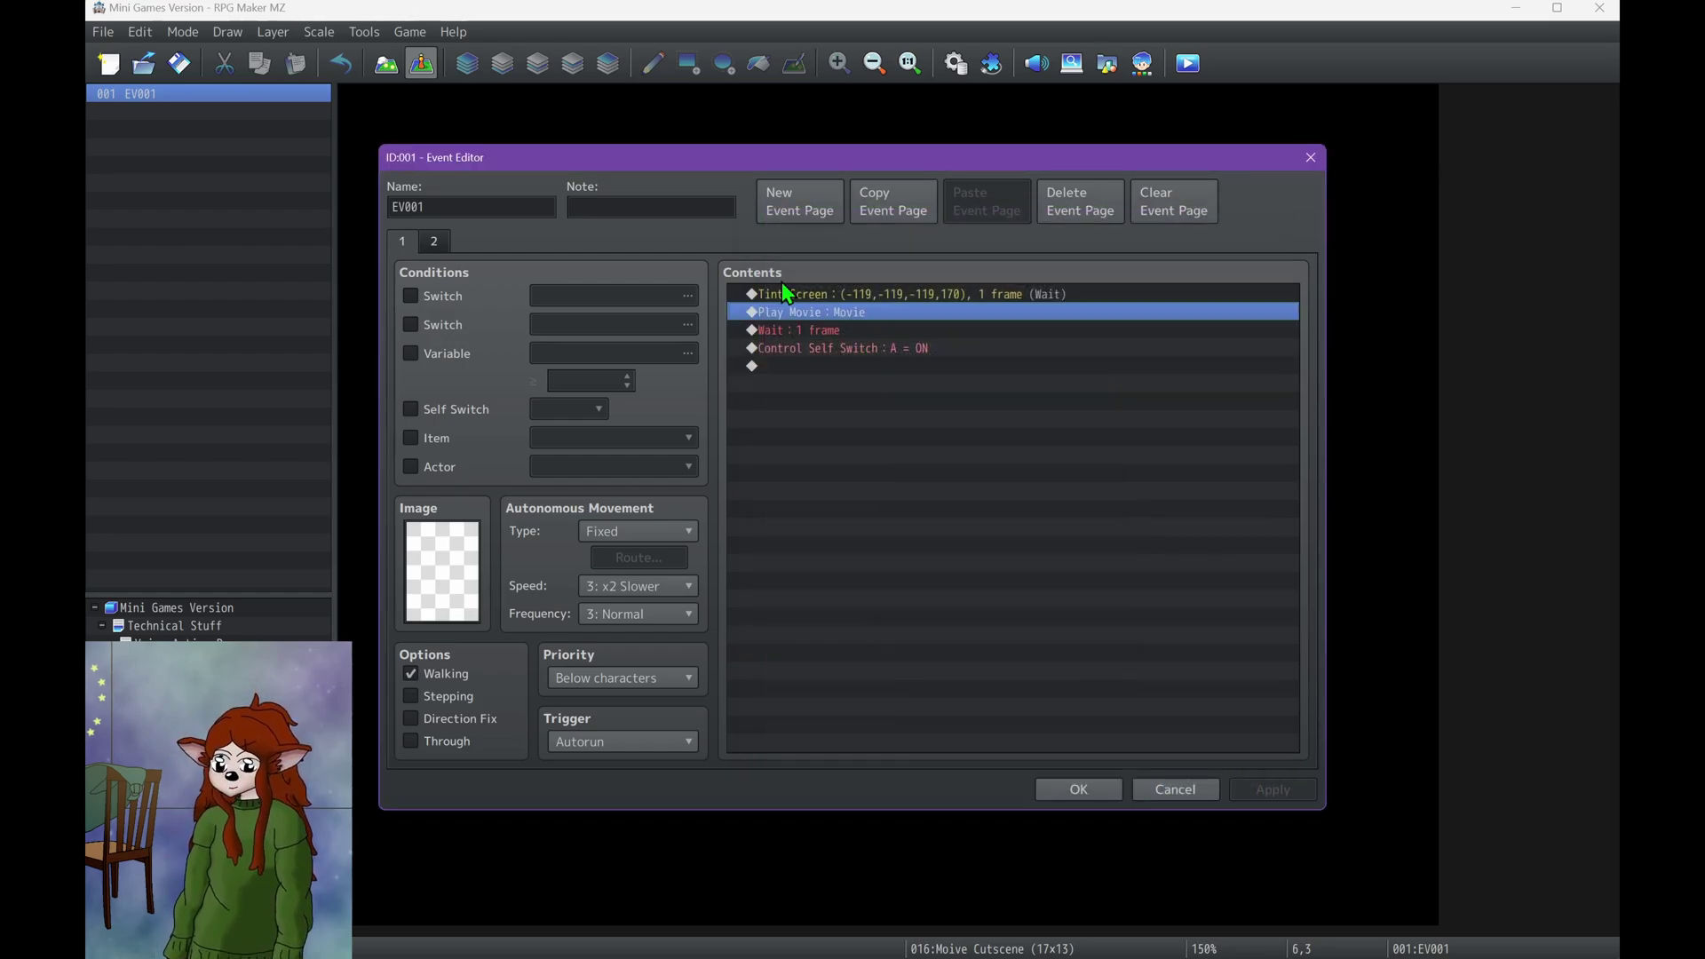
# Step: Browse Event Commands pages 1 and 2 again, then cancel without adding a command
pyautogui.doubleClick(814, 365)
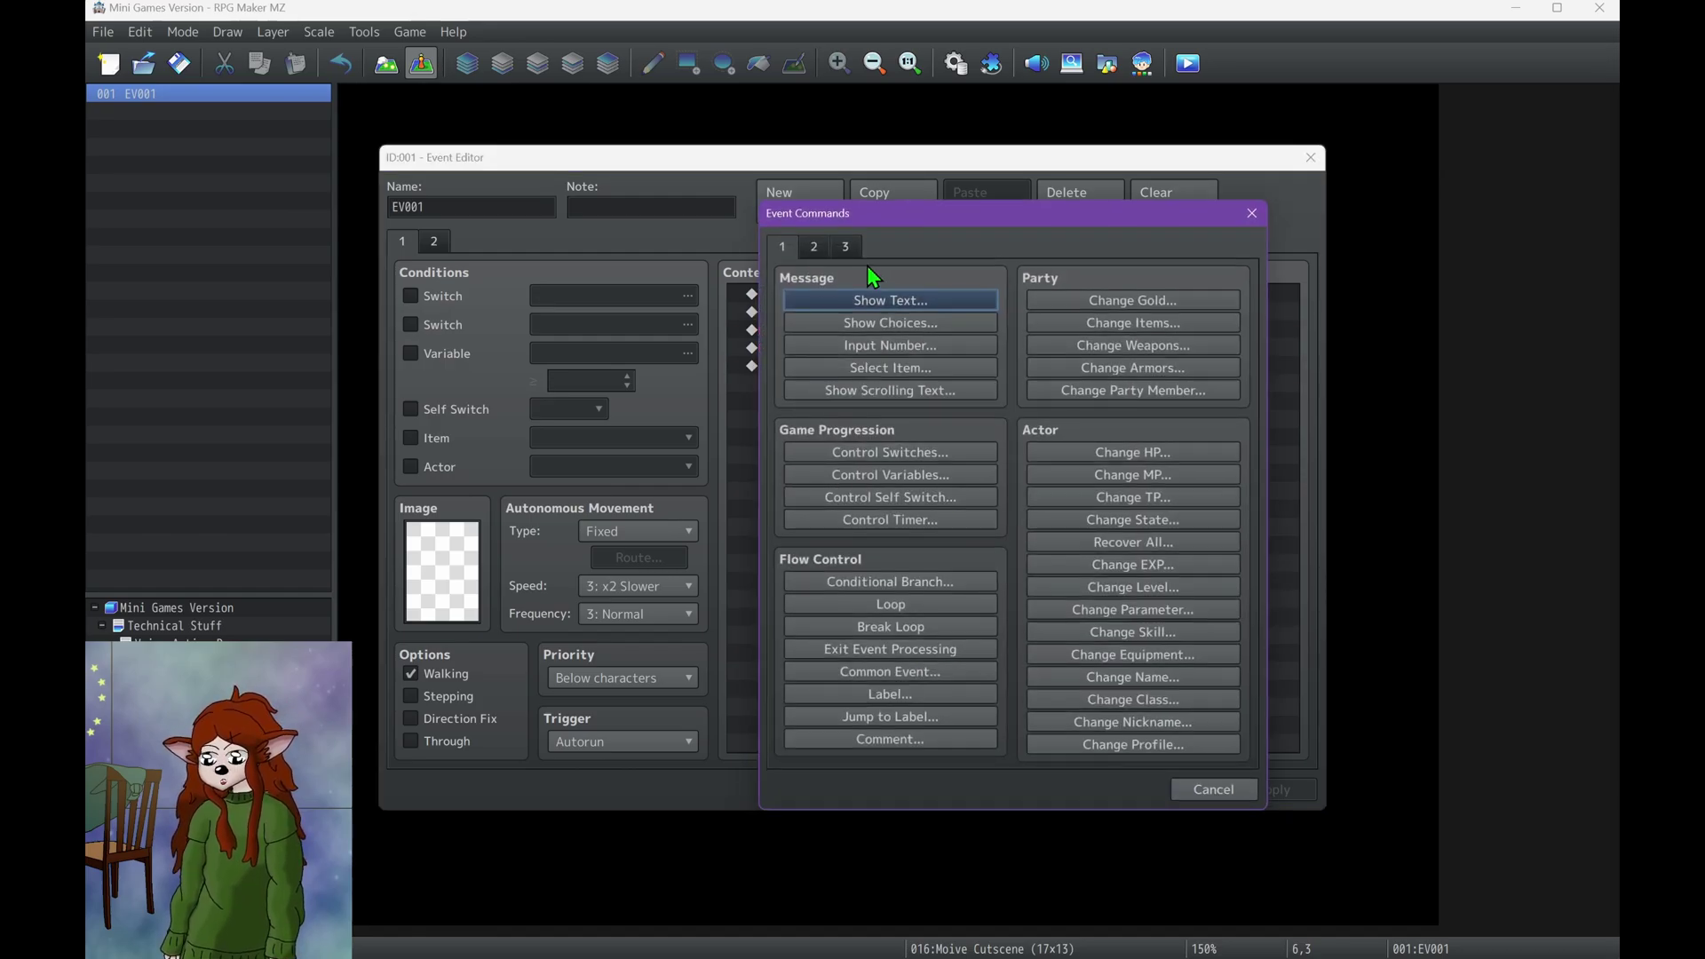
pyautogui.click(815, 248)
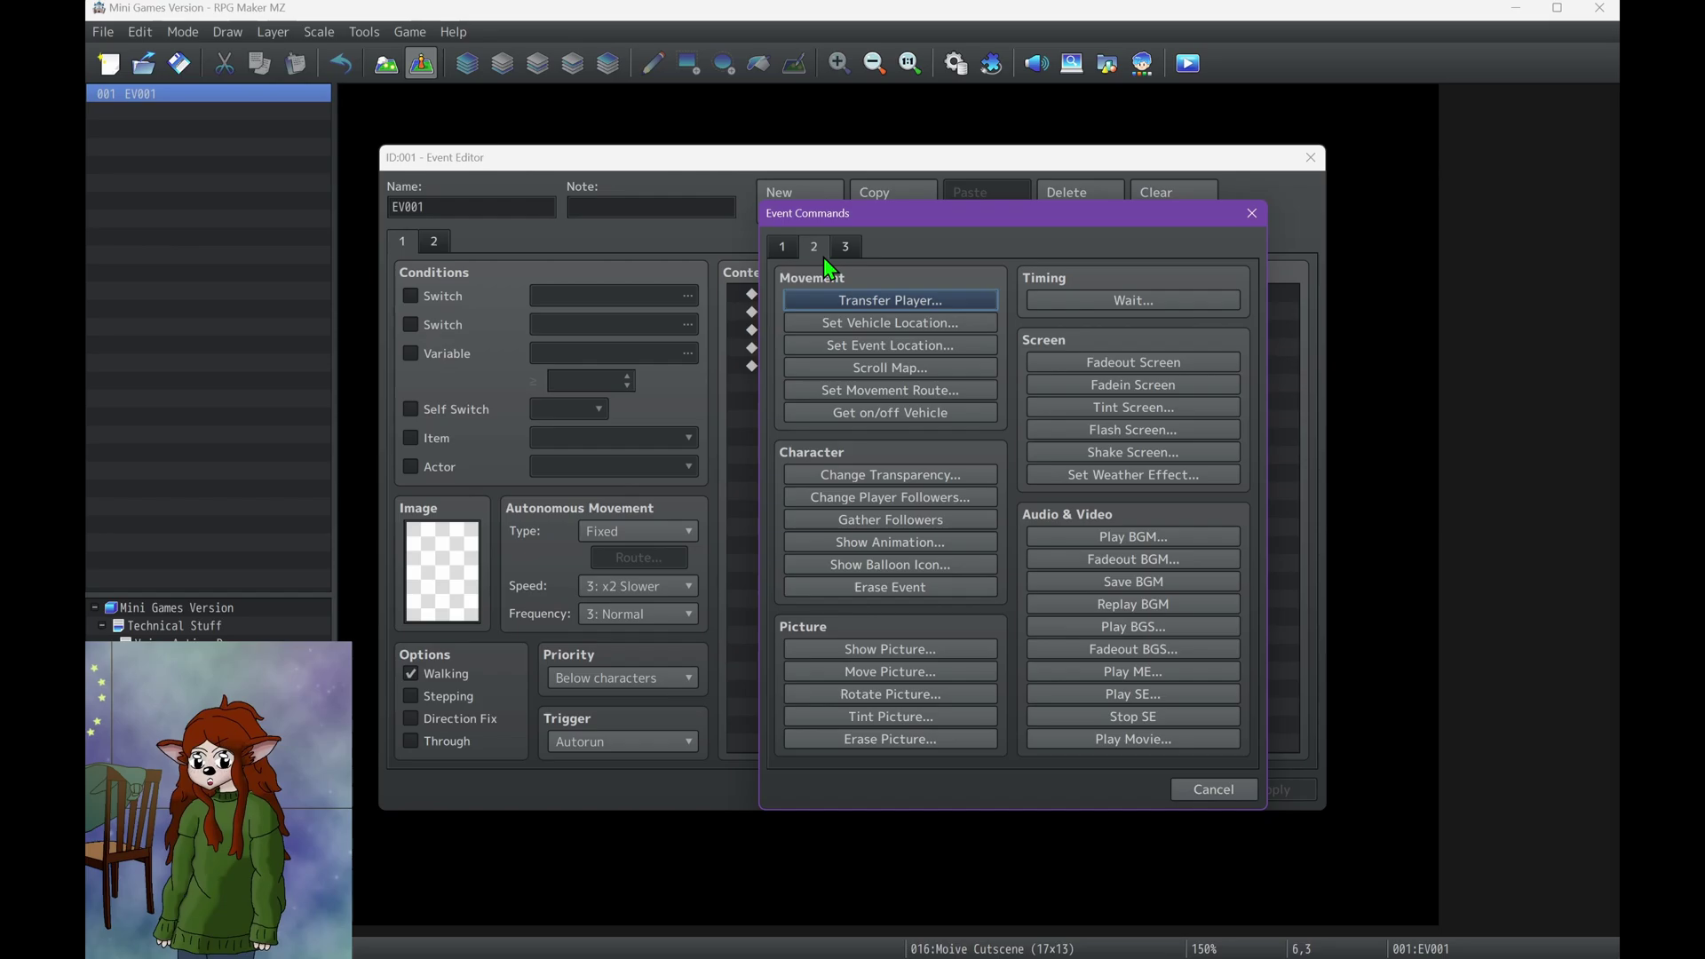
pyautogui.click(787, 249)
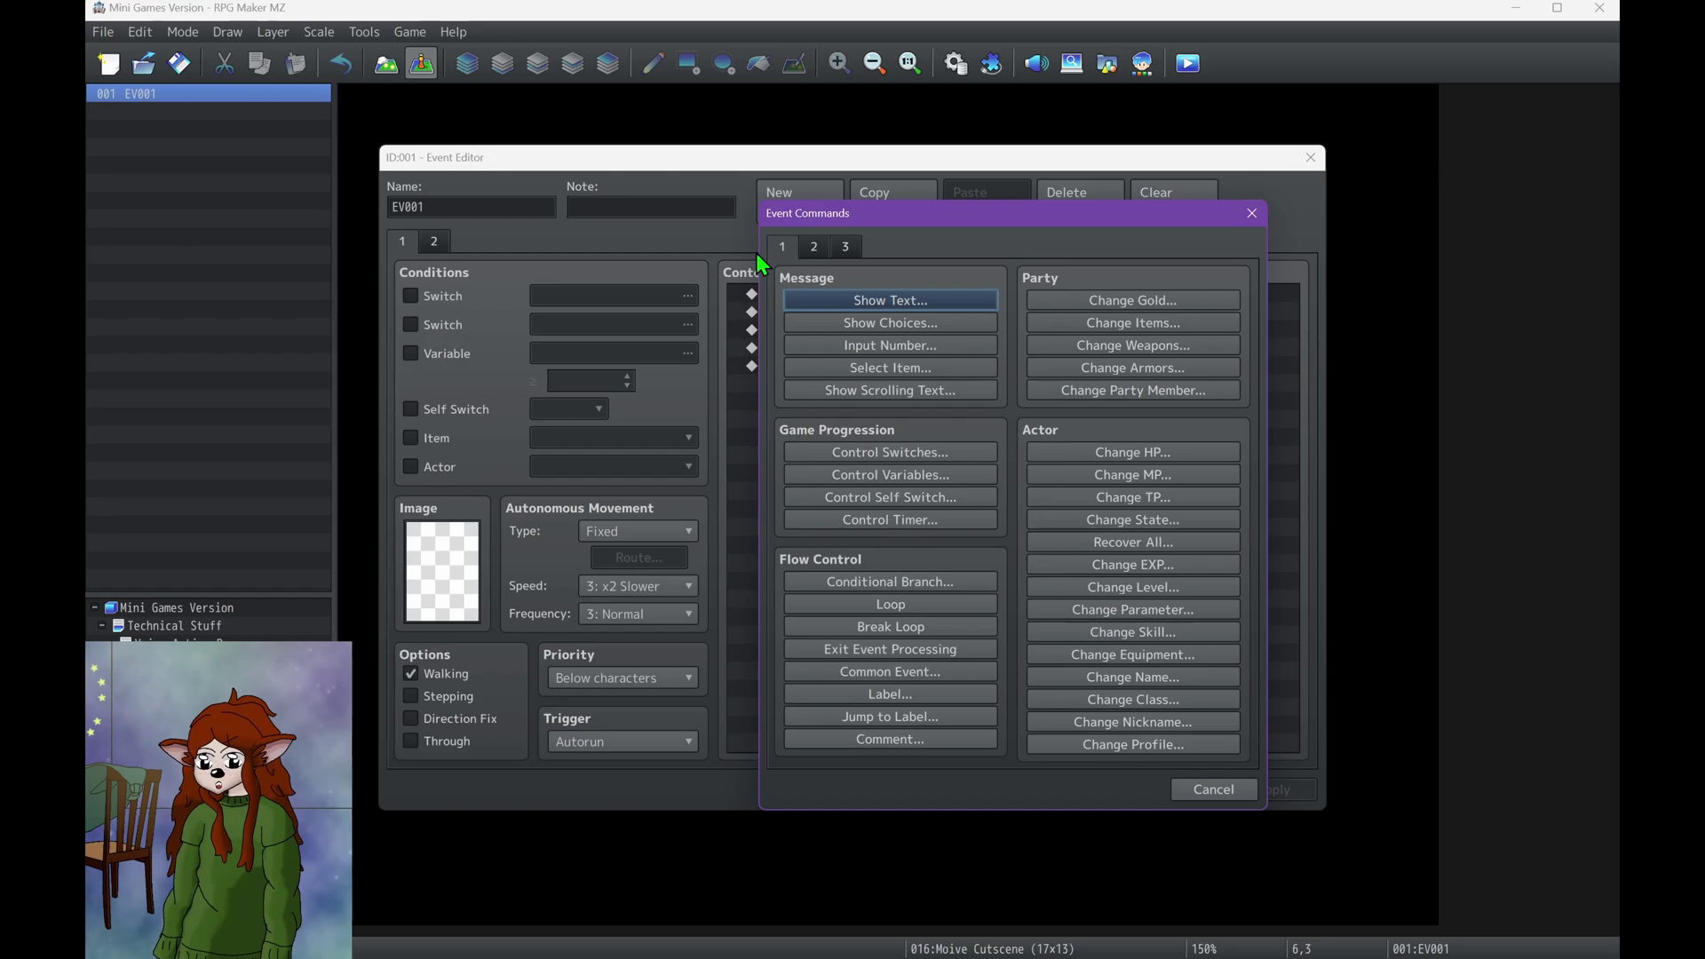
pyautogui.click(813, 249)
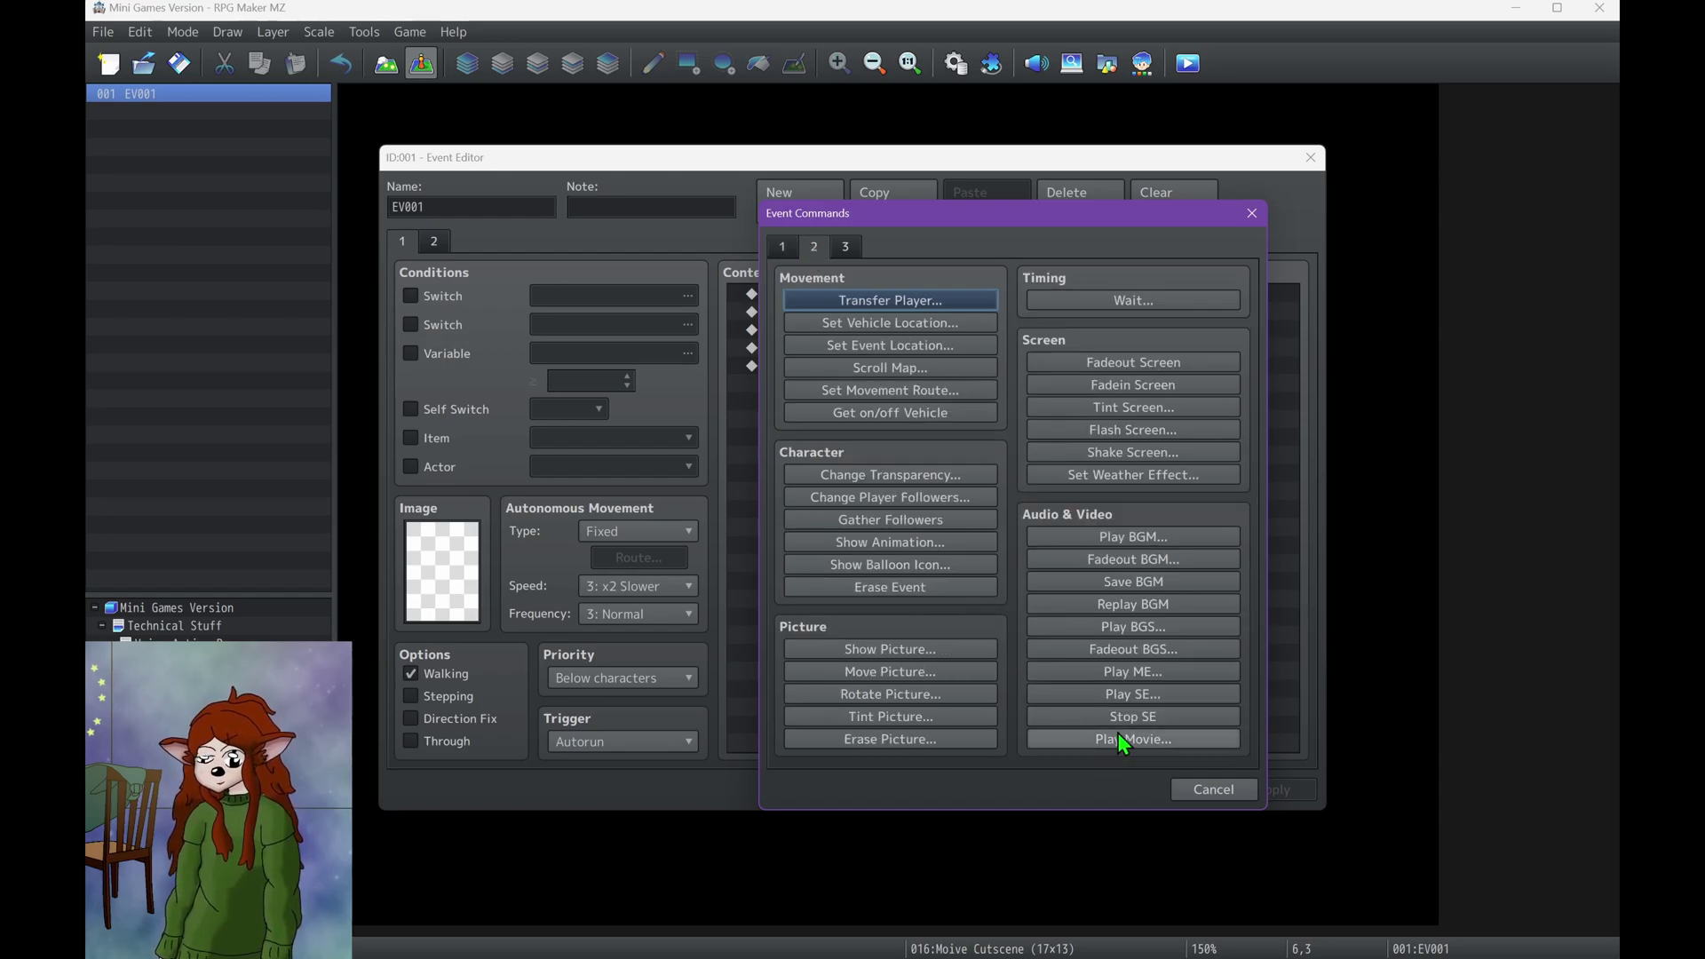
pyautogui.click(1254, 798)
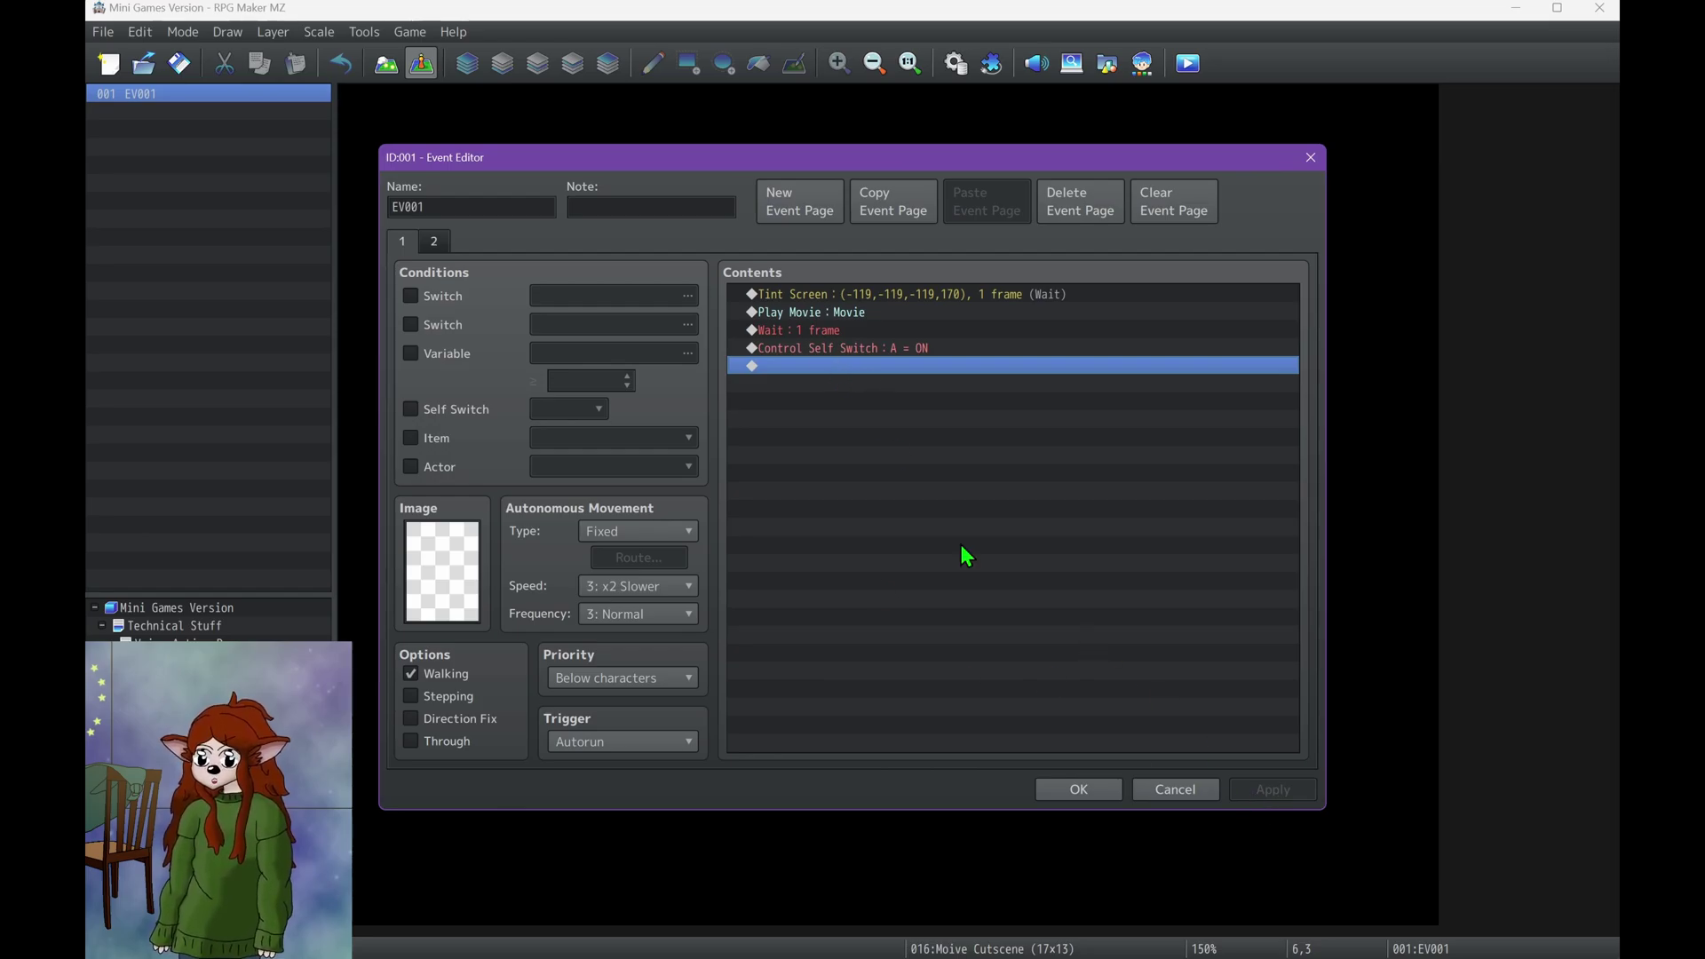
# Step: Cancel the Event Editor, open the project's movies folder via Game > Open Folder, find Movie.webm, then minimize Explorer
pyautogui.click(1175, 789)
pyautogui.click(407, 33)
pyautogui.click(435, 112)
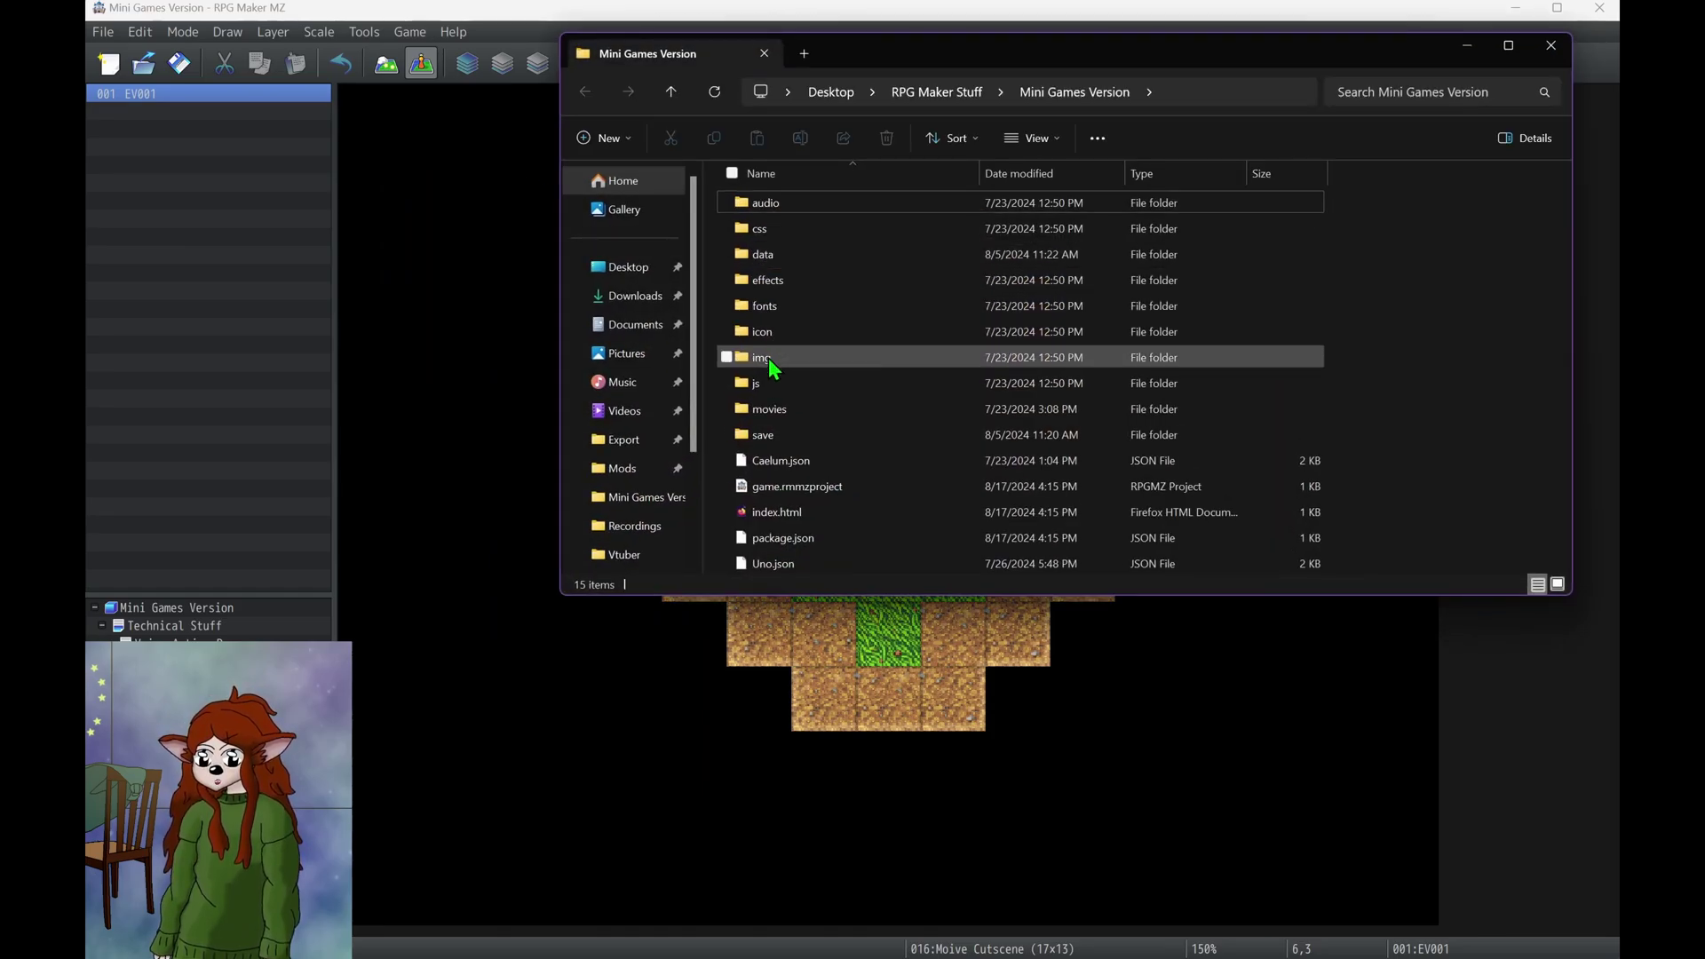
pyautogui.doubleClick(769, 409)
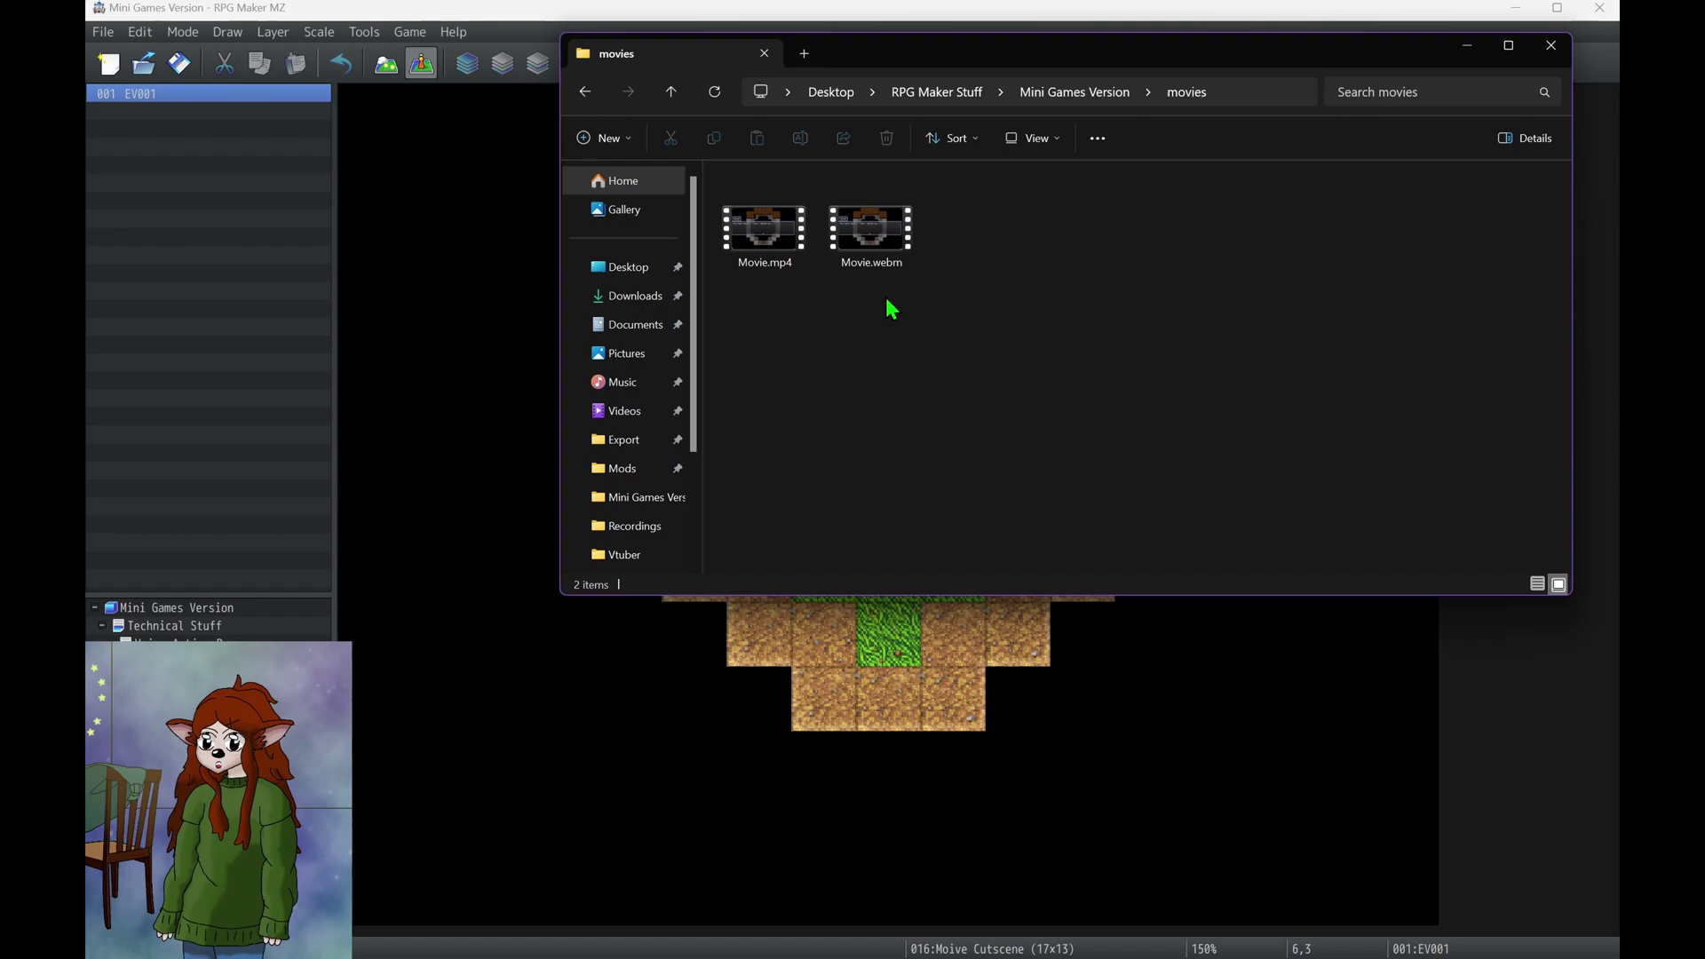
pyautogui.click(898, 256)
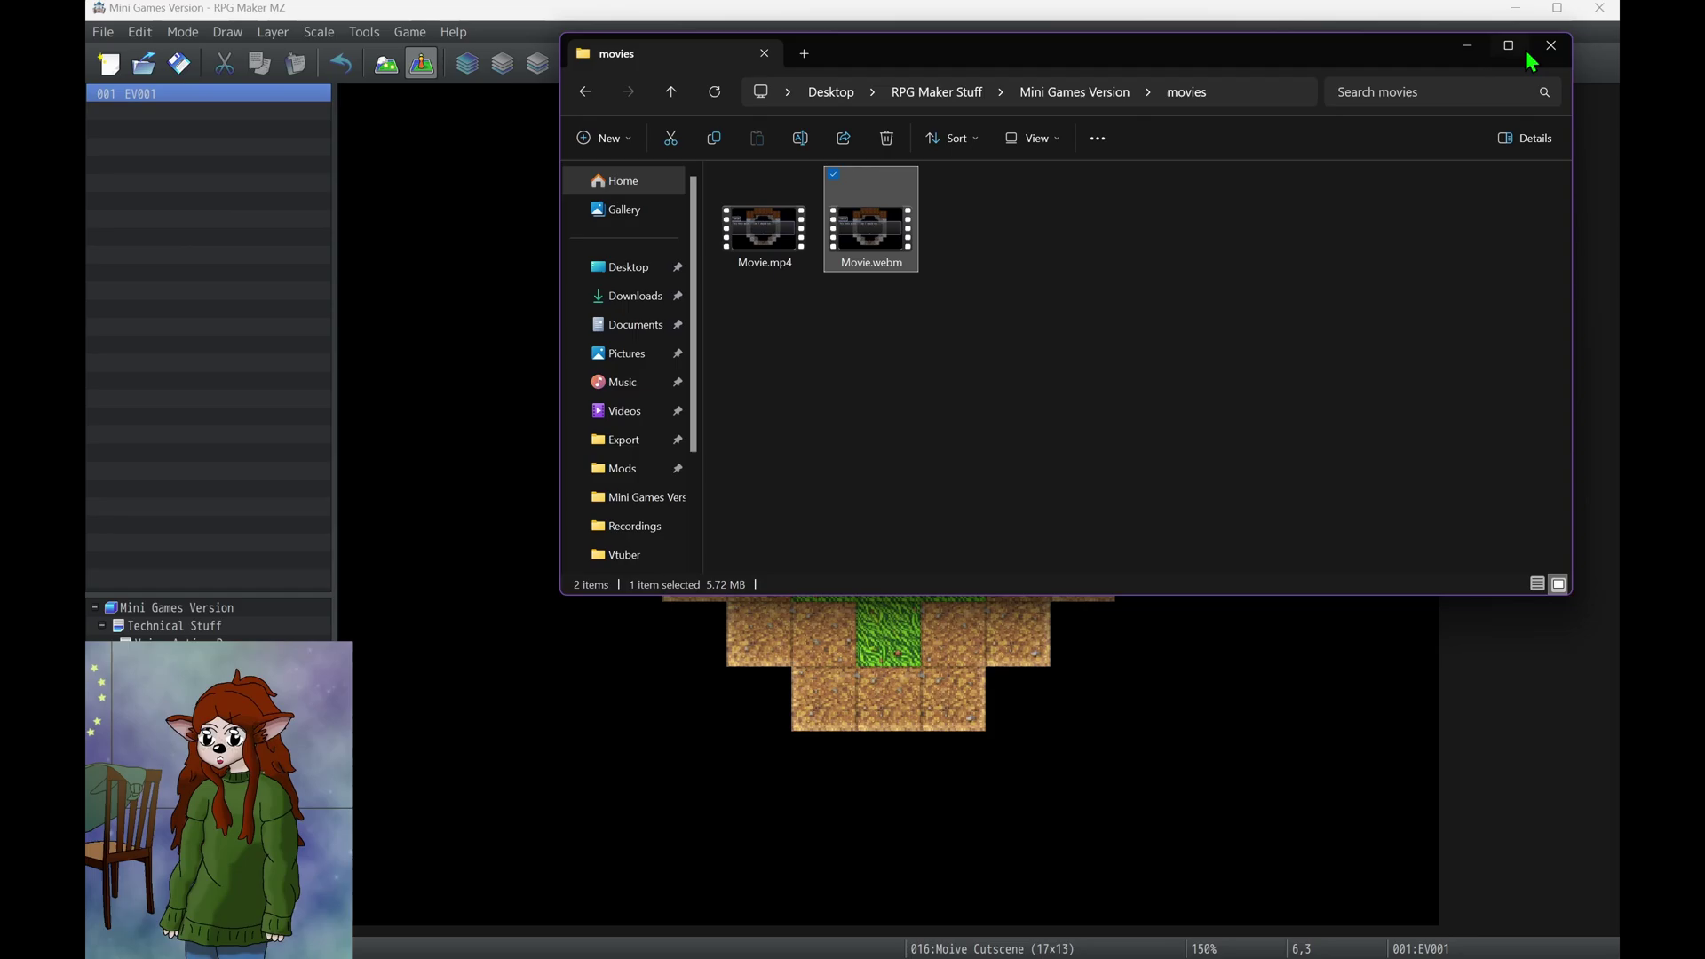
pyautogui.click(1467, 47)
# Step: Recheck EV001's Play Movie settings unchanged and confirm the event with OK
pyautogui.doubleClick(759, 324)
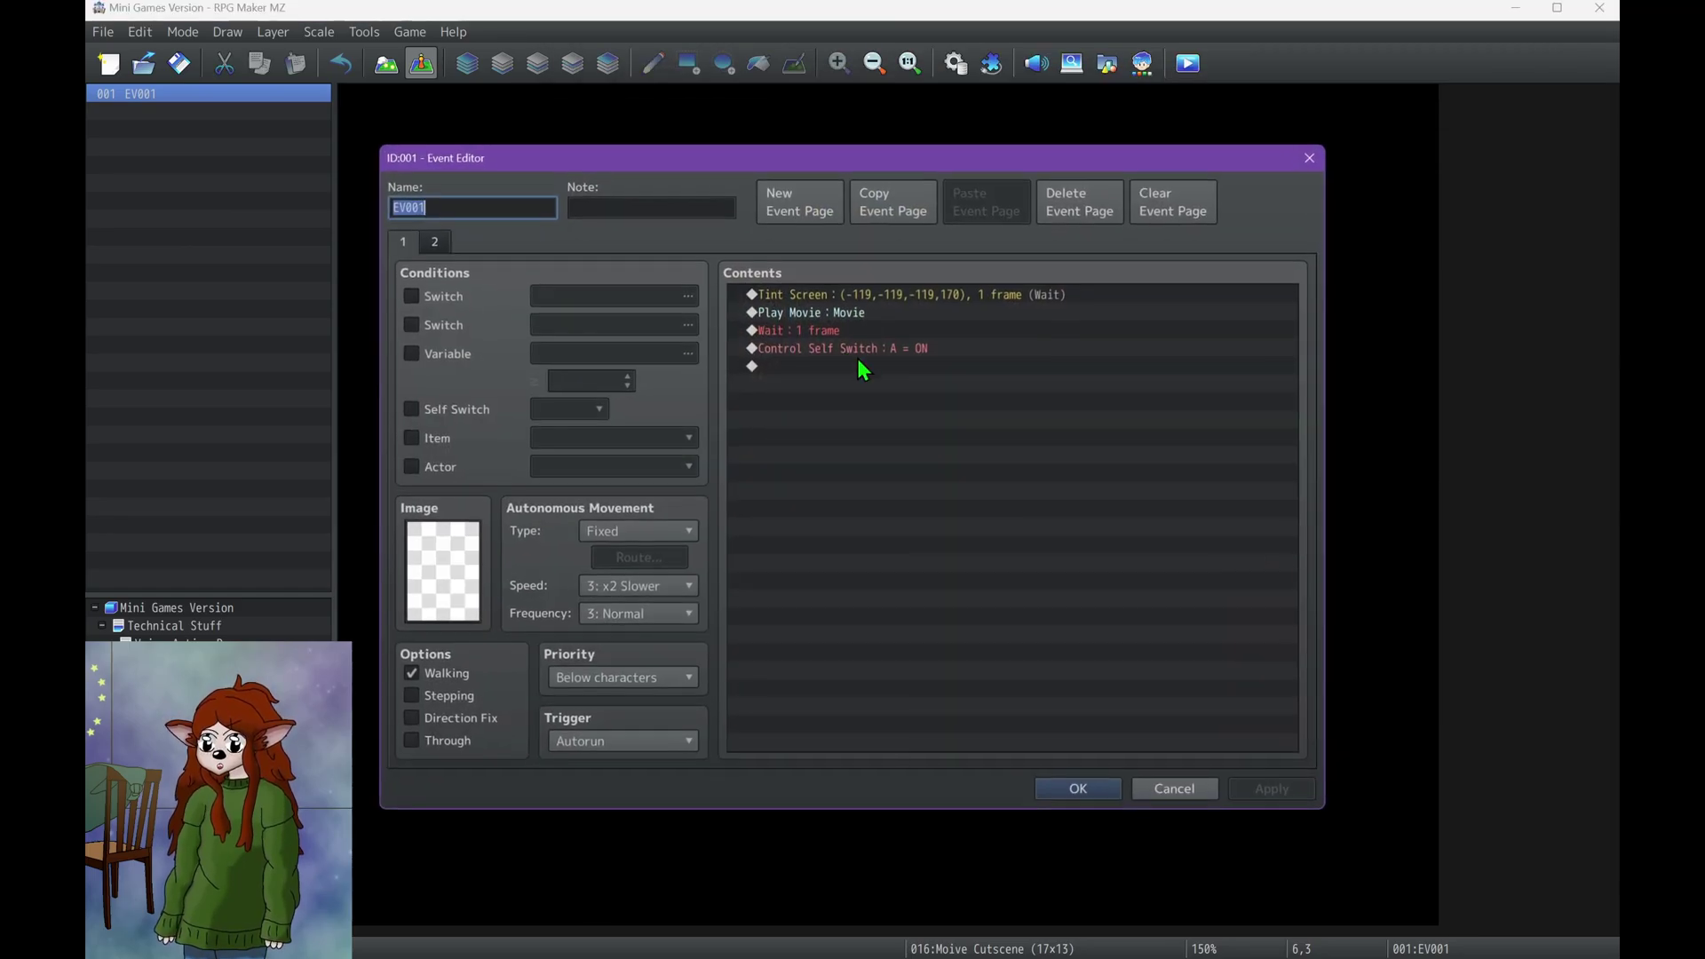
pyautogui.click(850, 314)
pyautogui.doubleClick(851, 314)
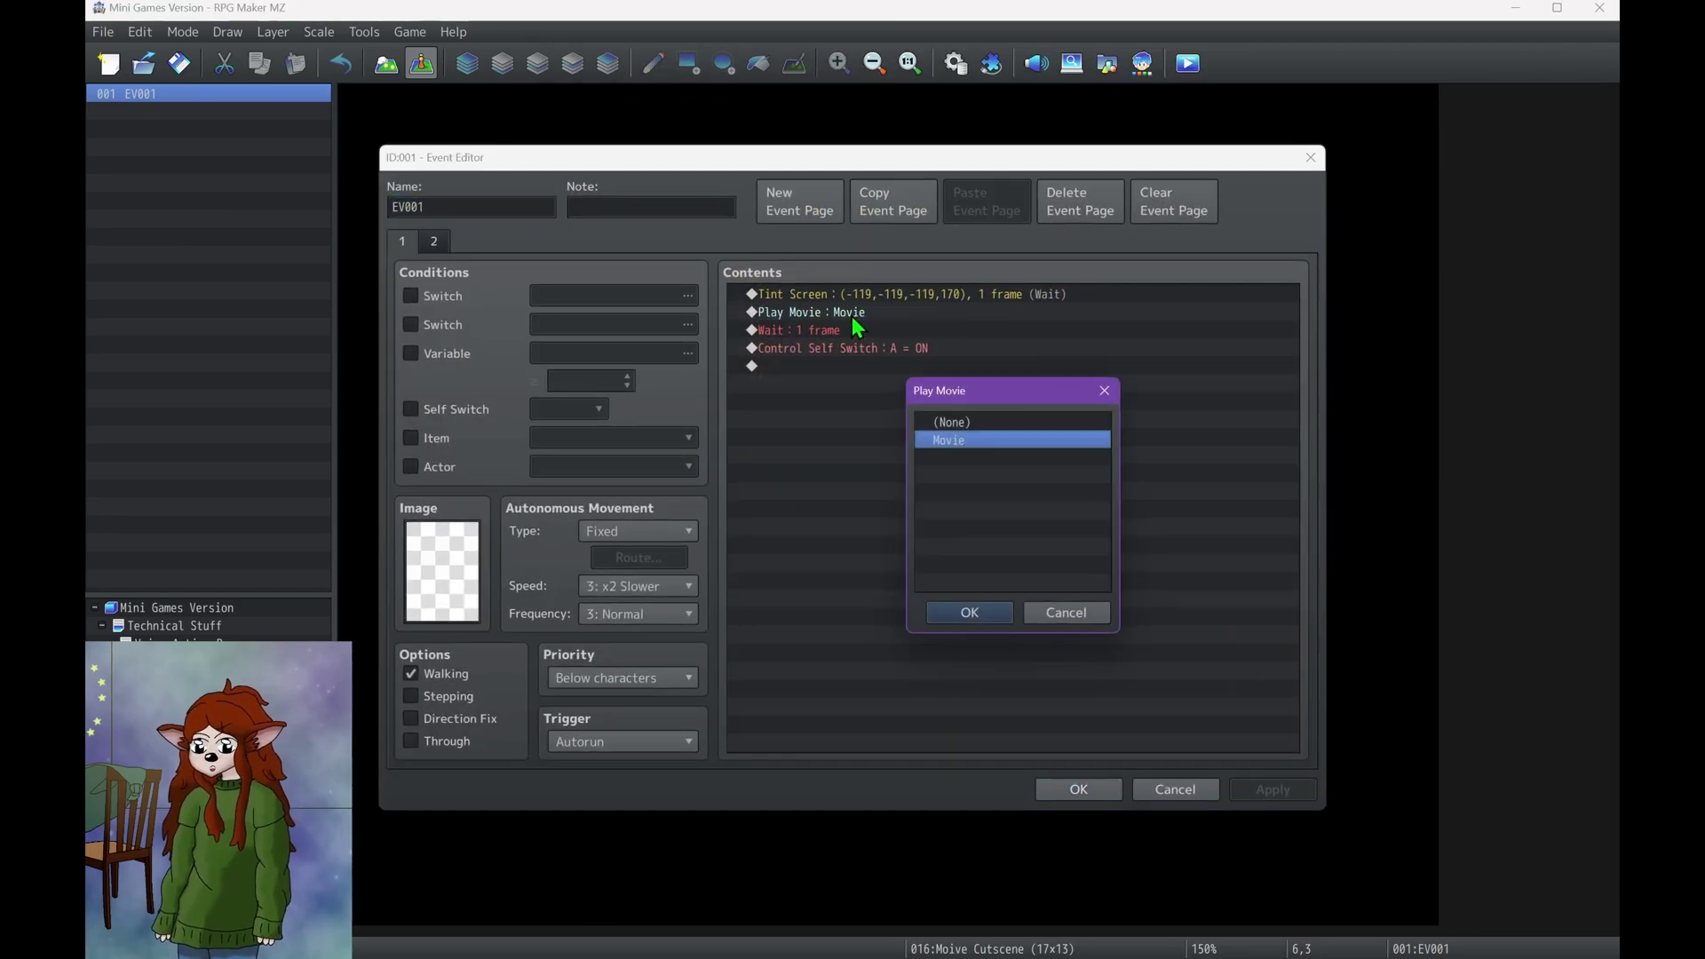
pyautogui.click(1084, 604)
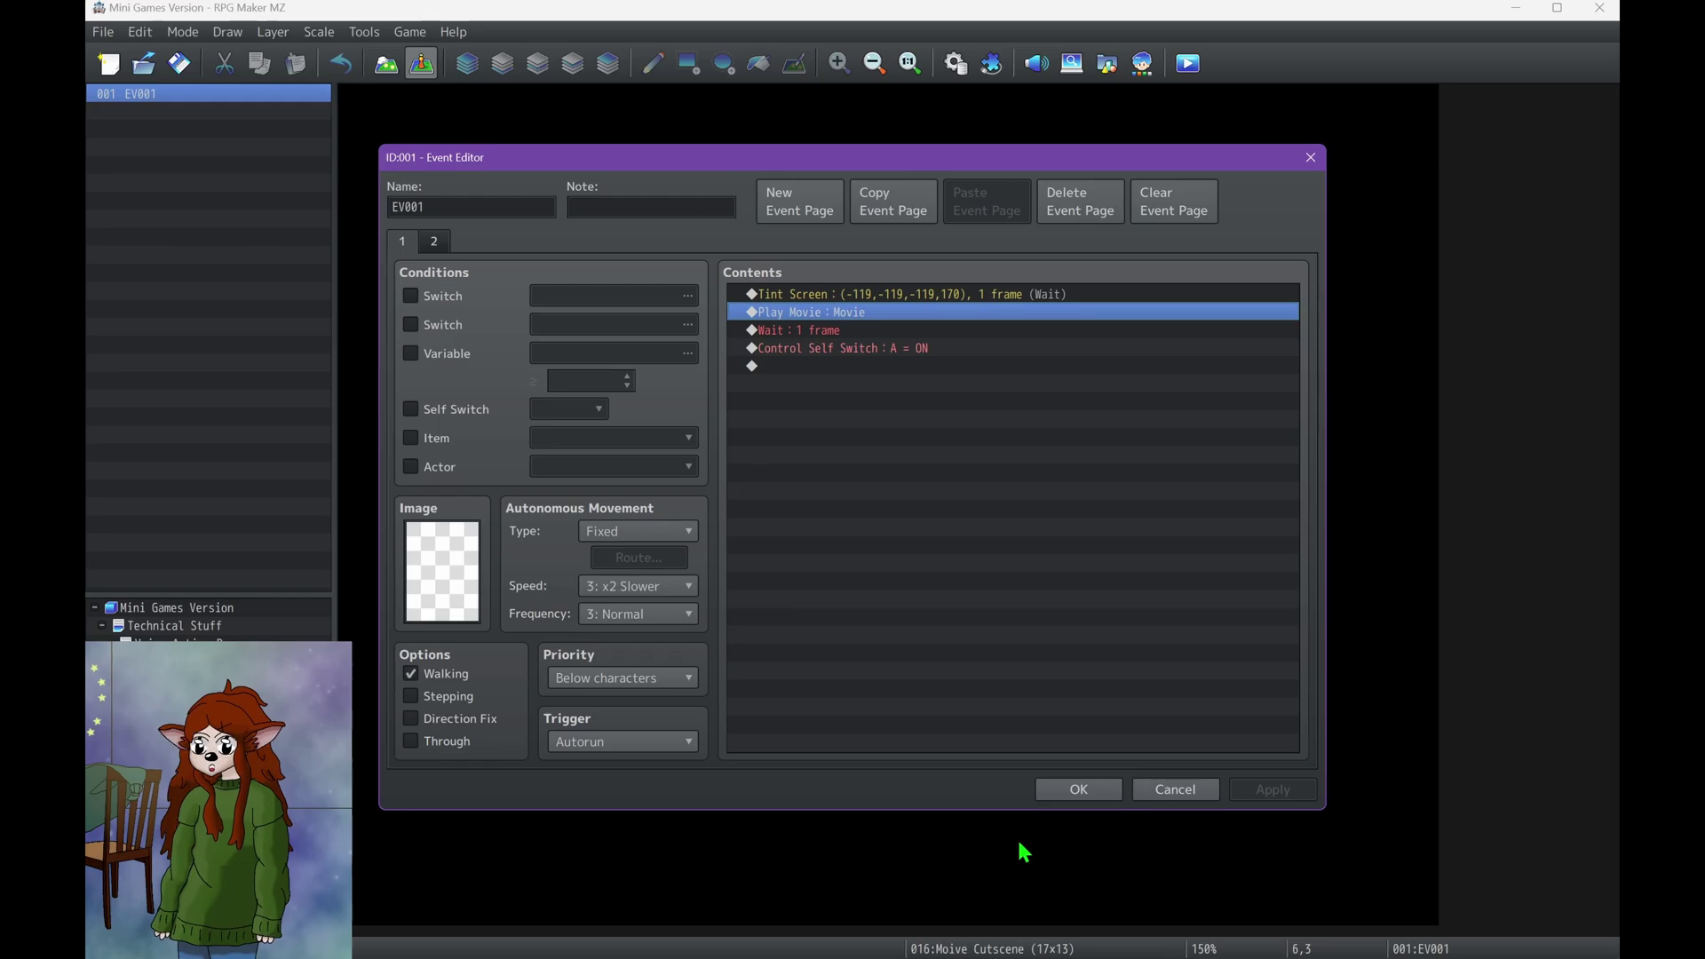
pyautogui.click(1083, 789)
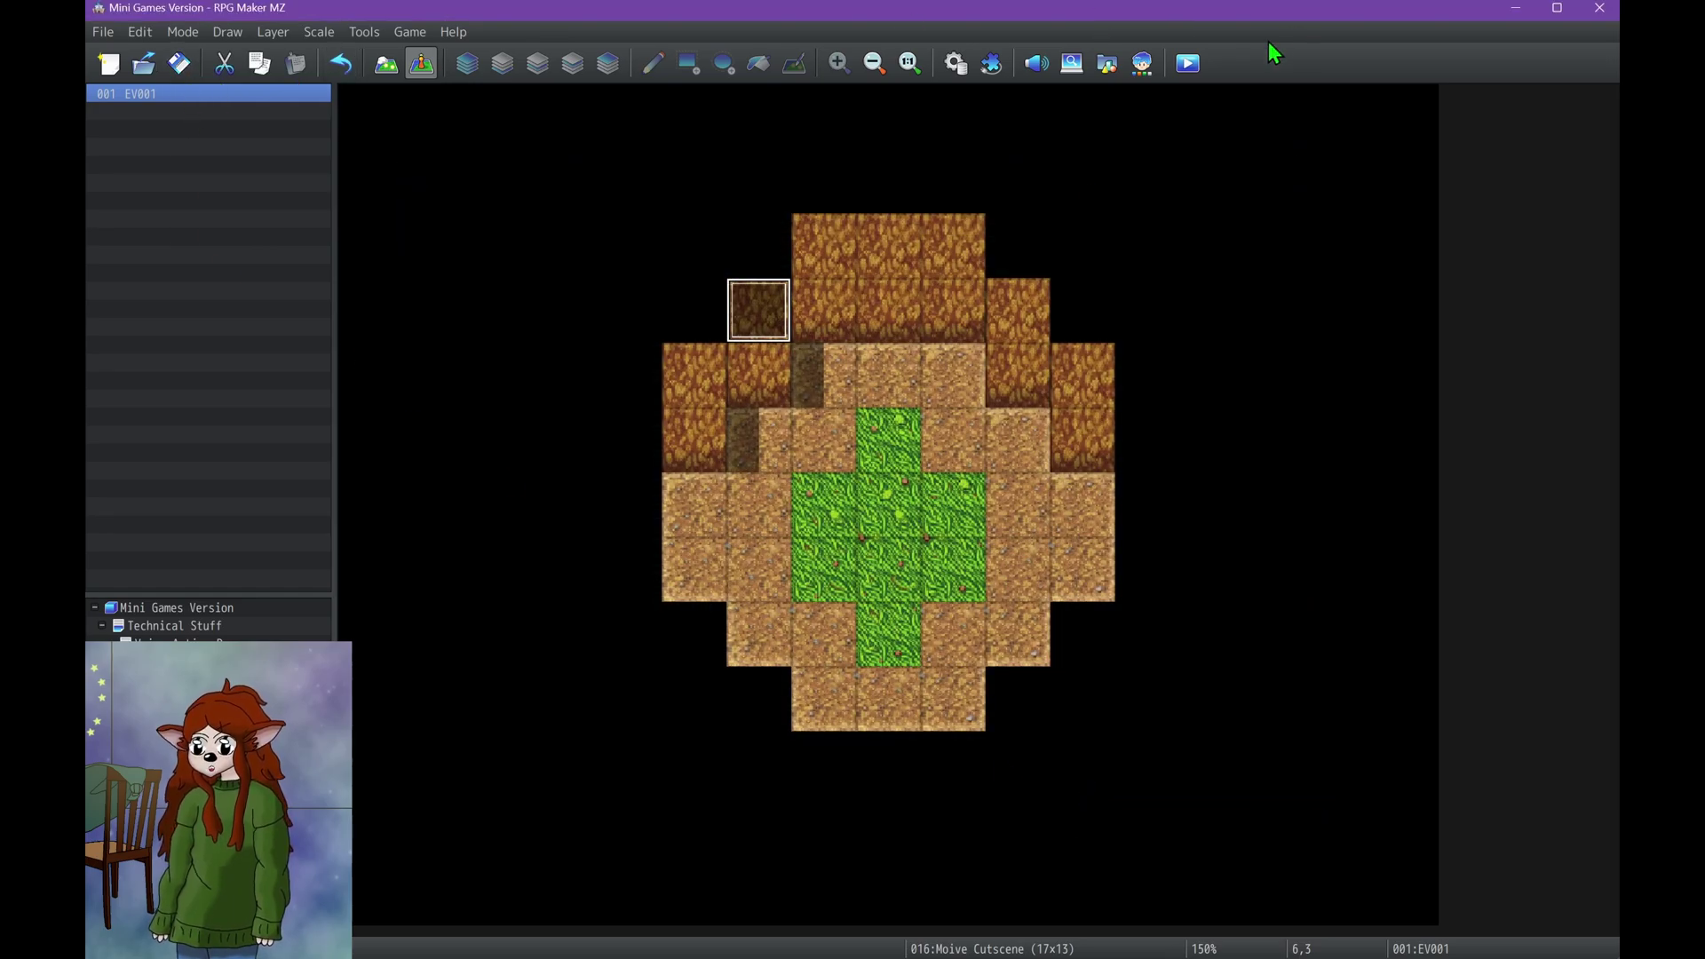
# Step: Set the top centre grass tile as the player's starting position and start a playtest
pyautogui.rightClick(878, 419)
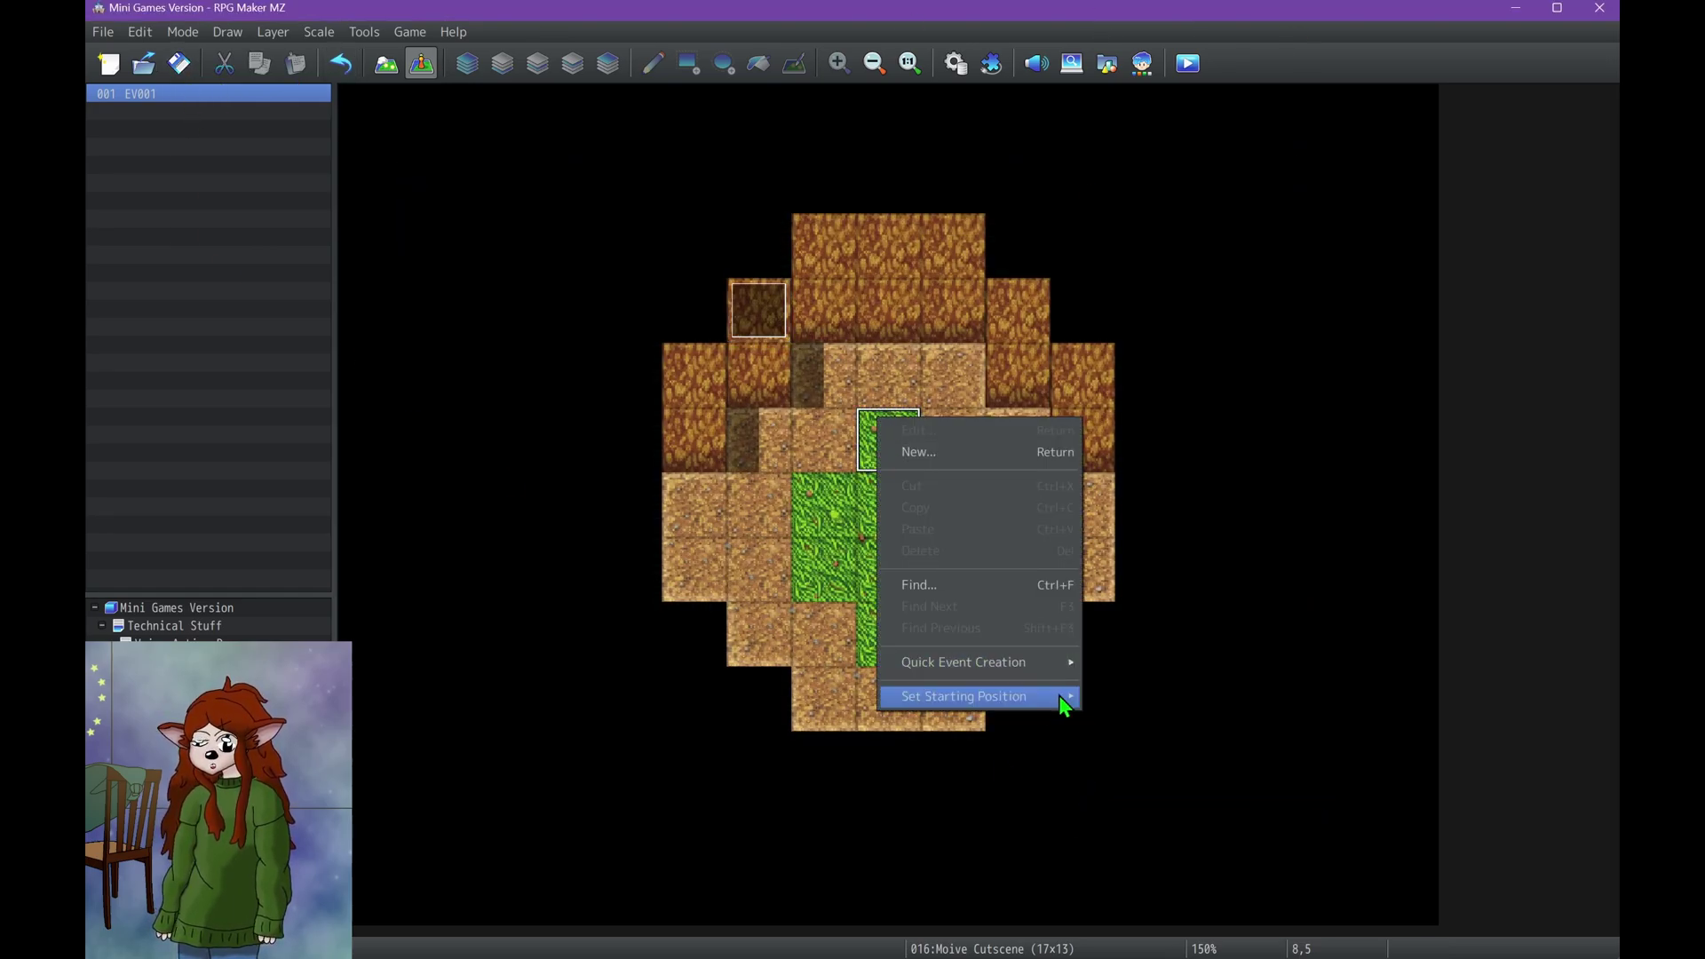
pyautogui.click(1101, 698)
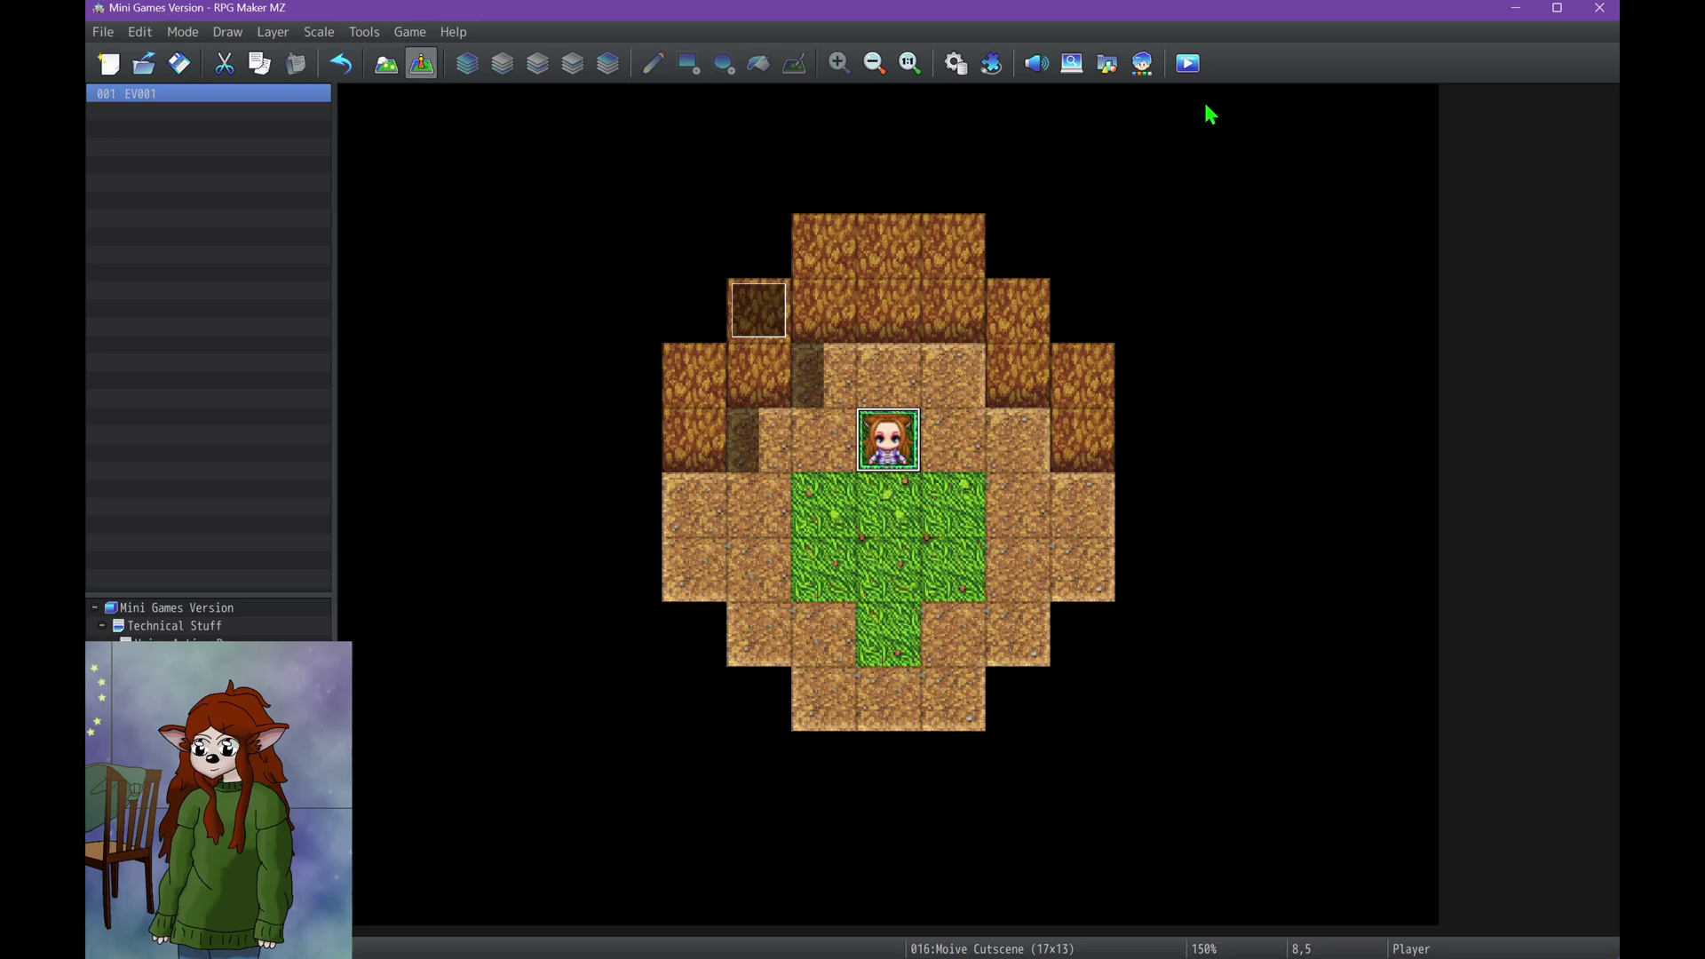
pyautogui.click(1191, 70)
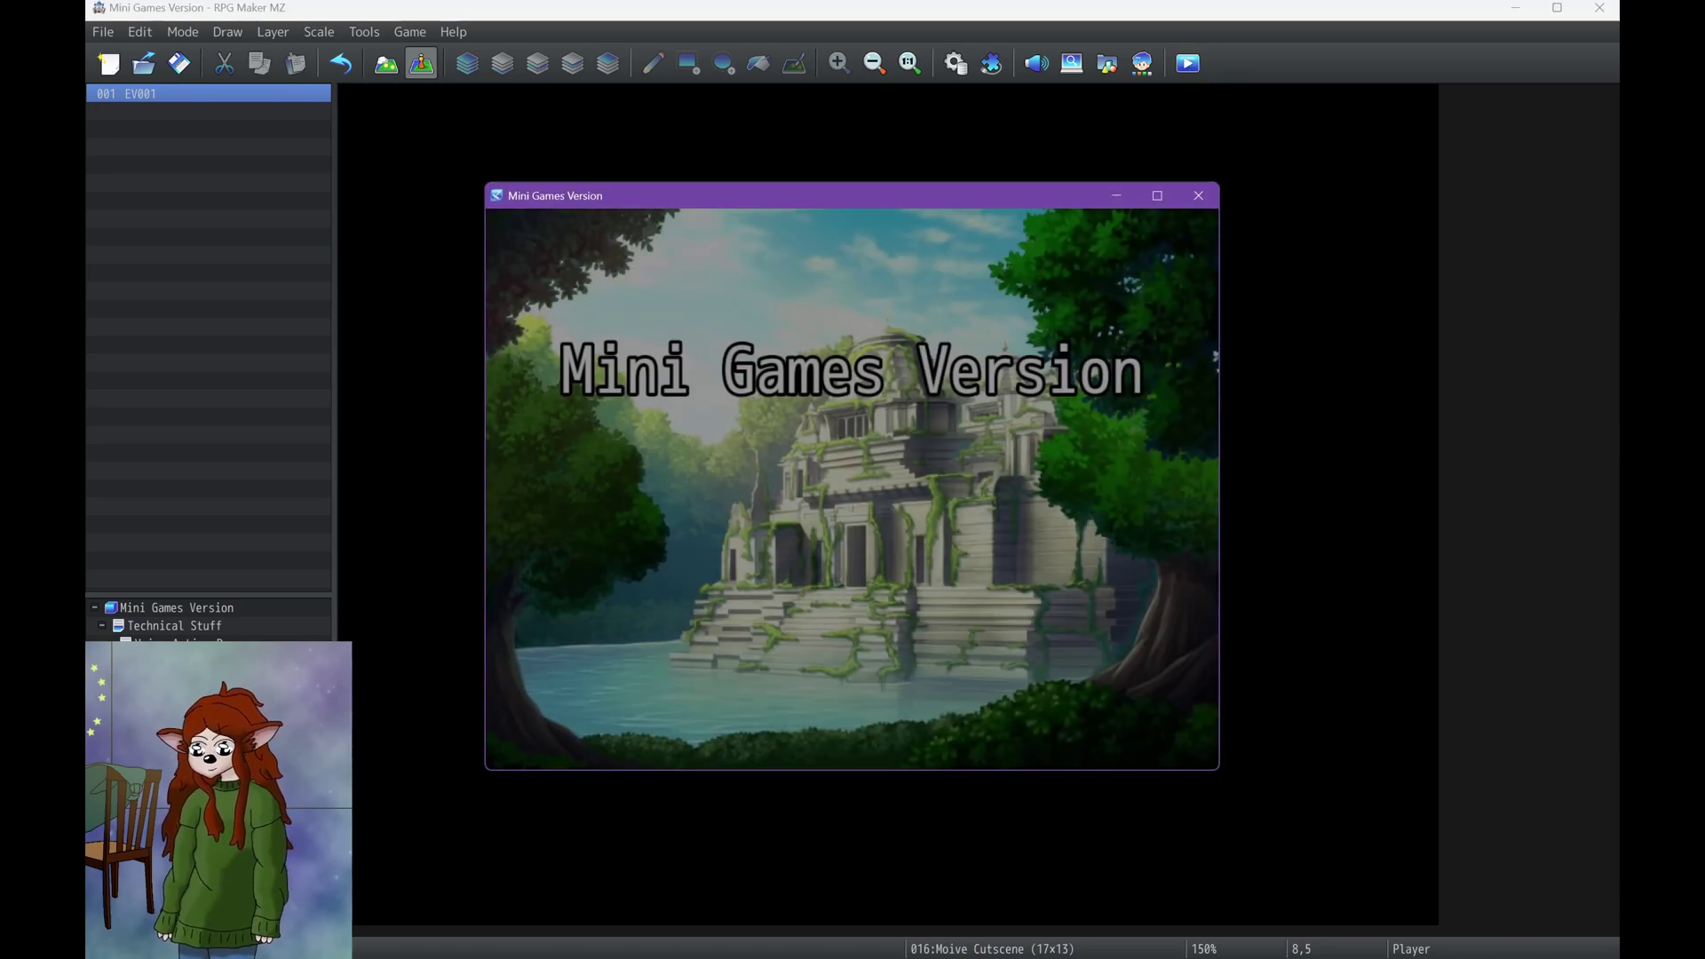
# Step: Start a New Game in fullscreen, advance the dialogue, watch the CAM 4 movie, then return to windowed mode
pyautogui.press('F4')
pyautogui.press('Up')
pyautogui.press('Return')
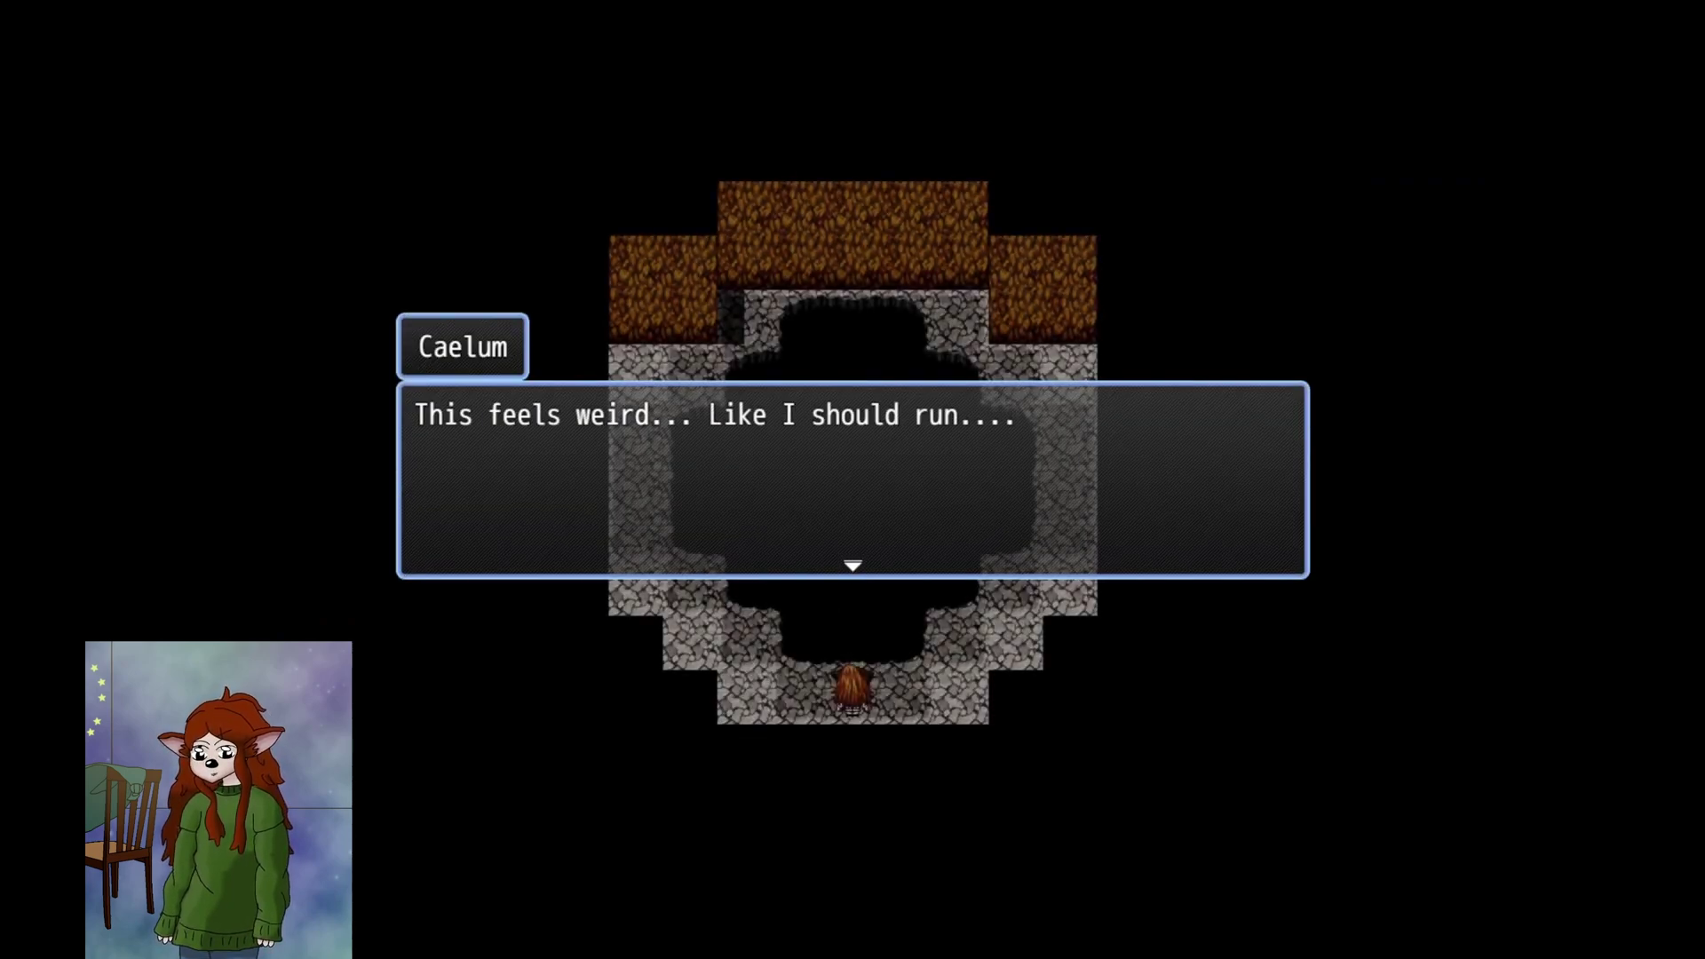
pyautogui.press('Return')
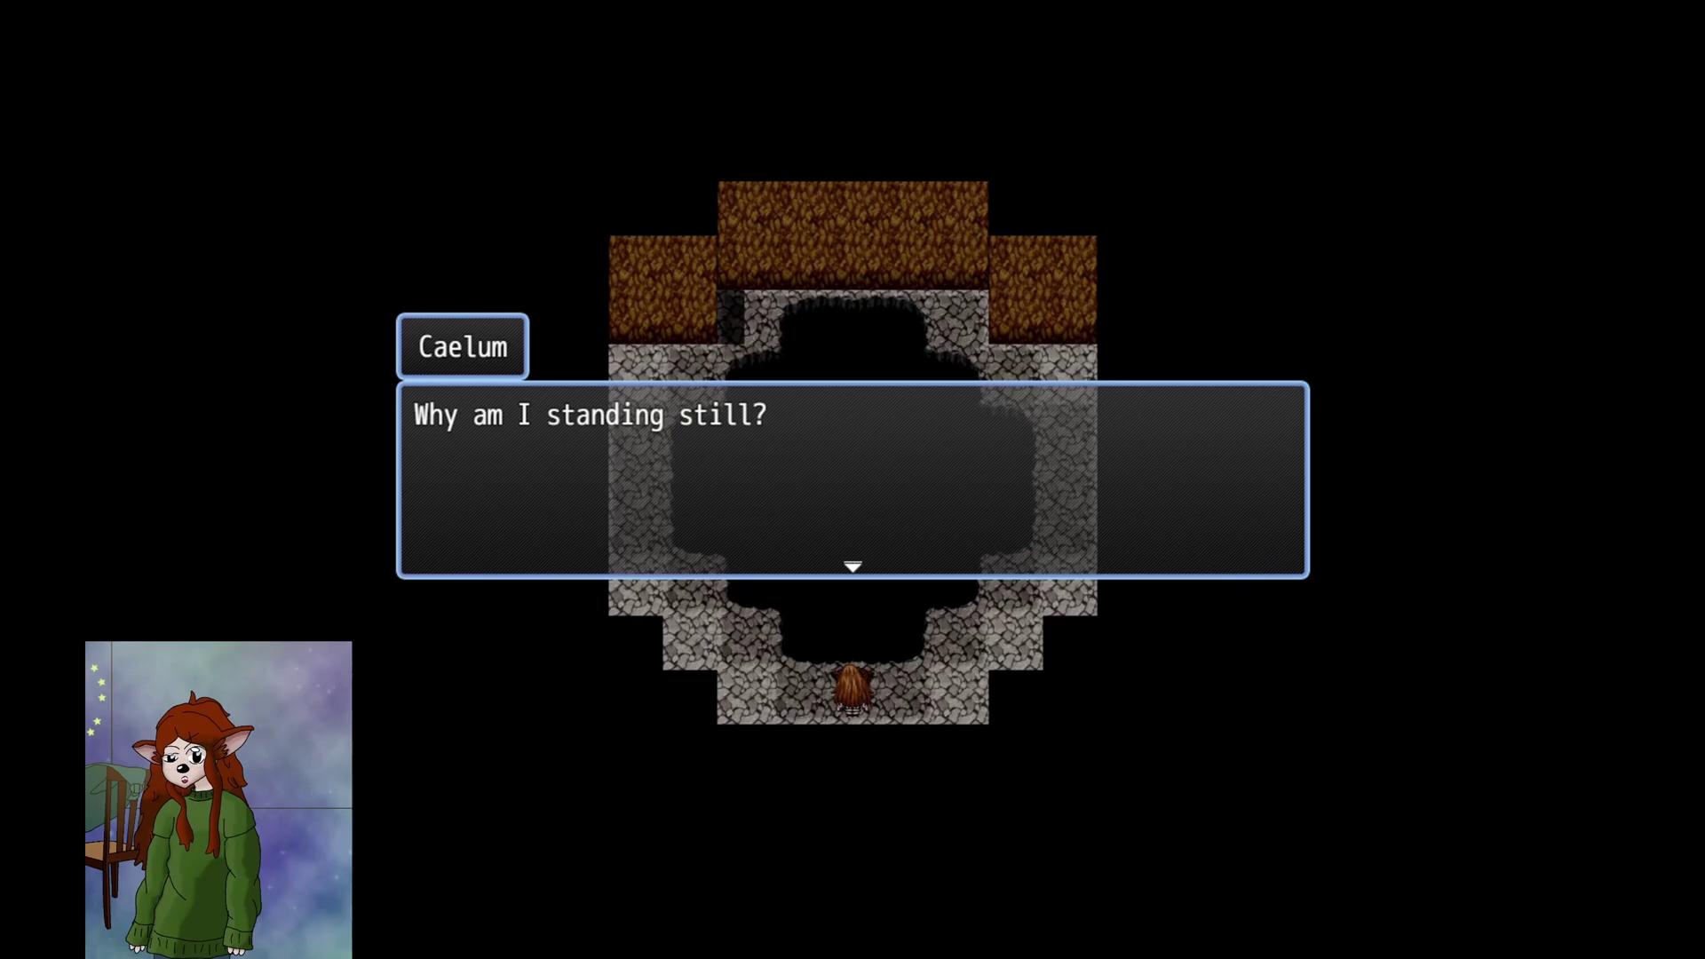
pyautogui.press('Return')
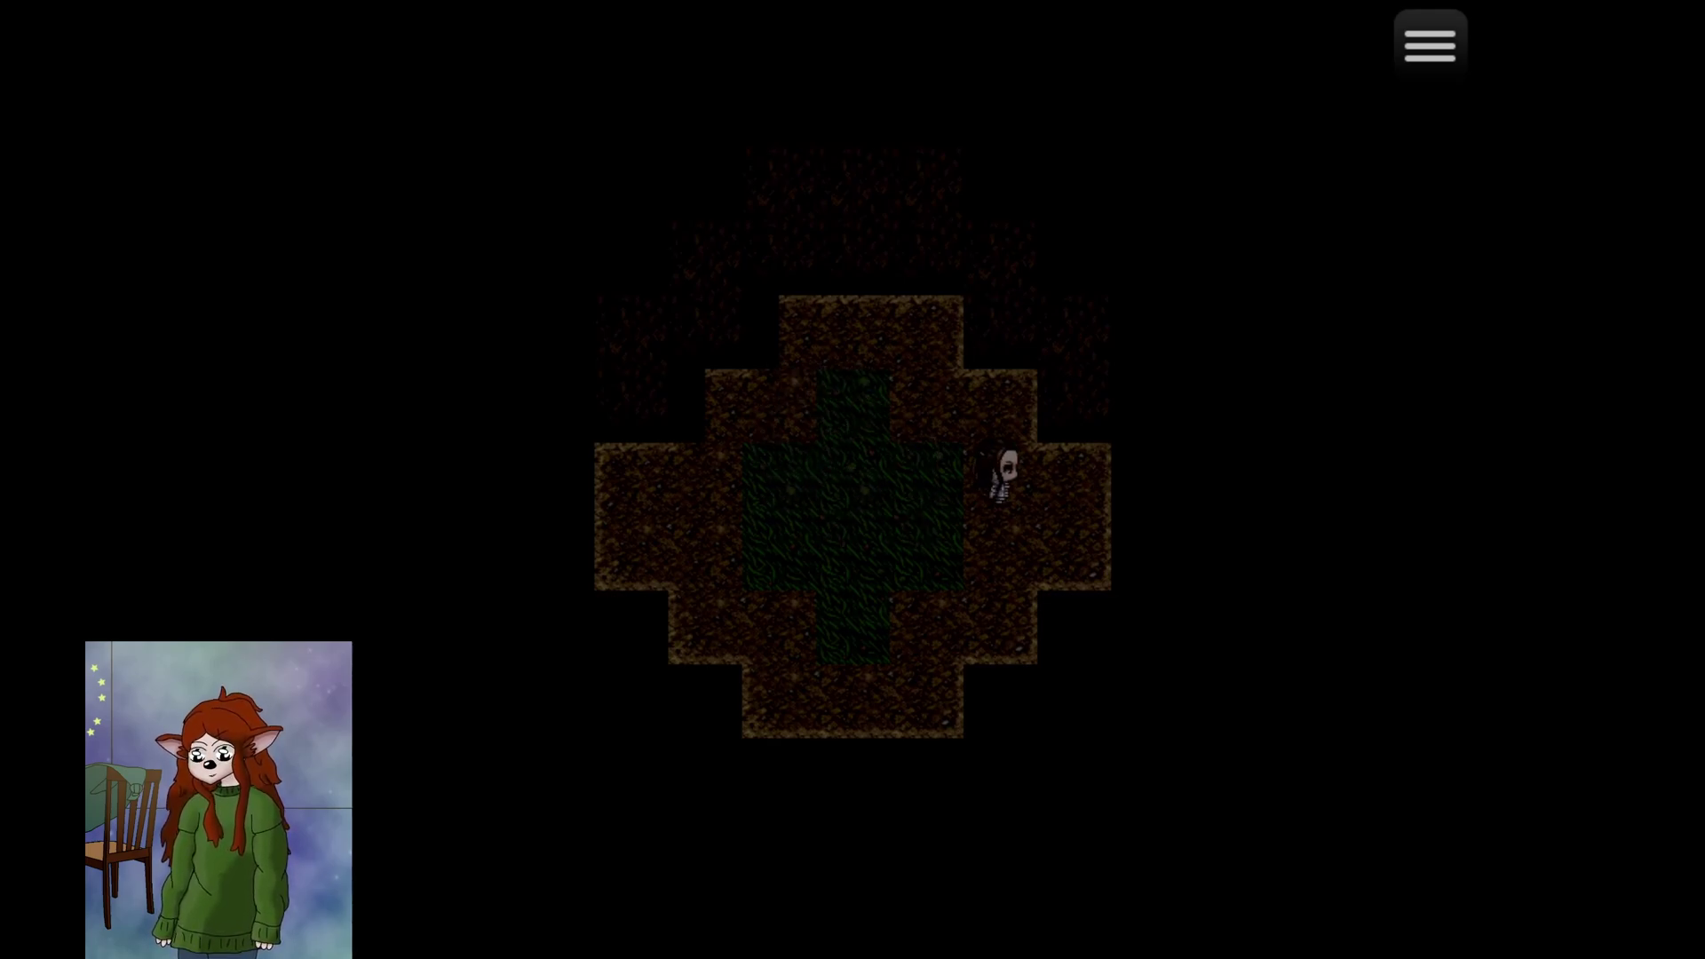
pyautogui.press('F4')
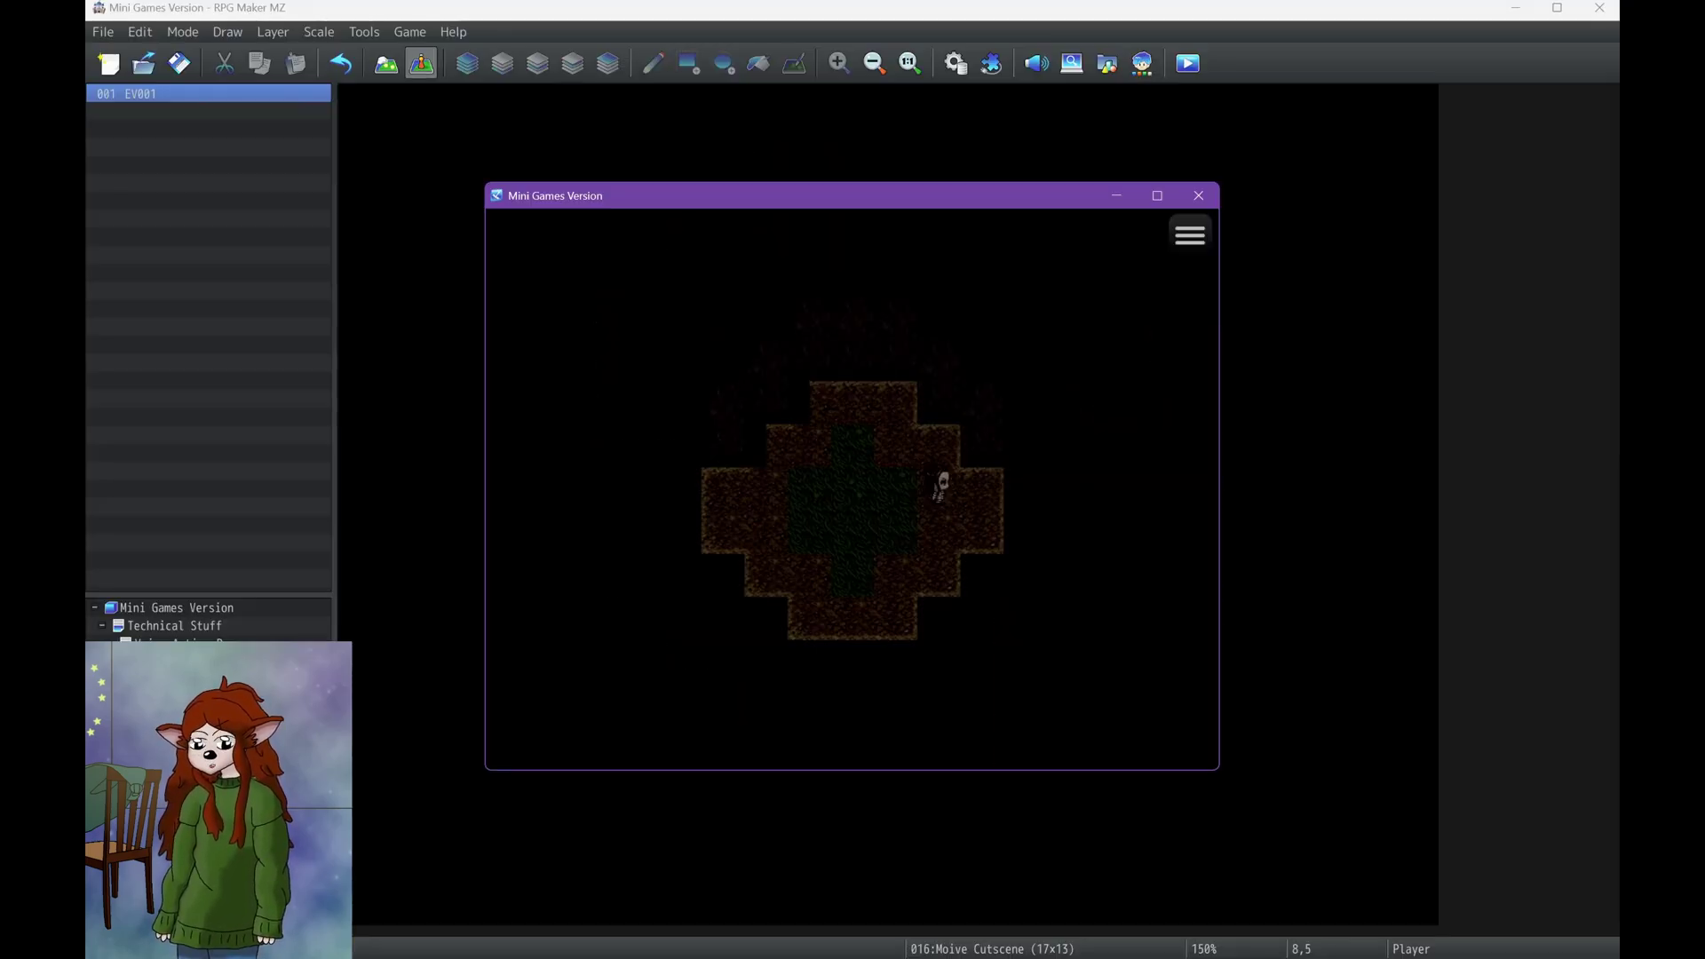
# Step: Close the playtest, reopen EV001 and review its Tint Screen, page 2 conditions, Play Movie and Wait commands
pyautogui.click(1198, 195)
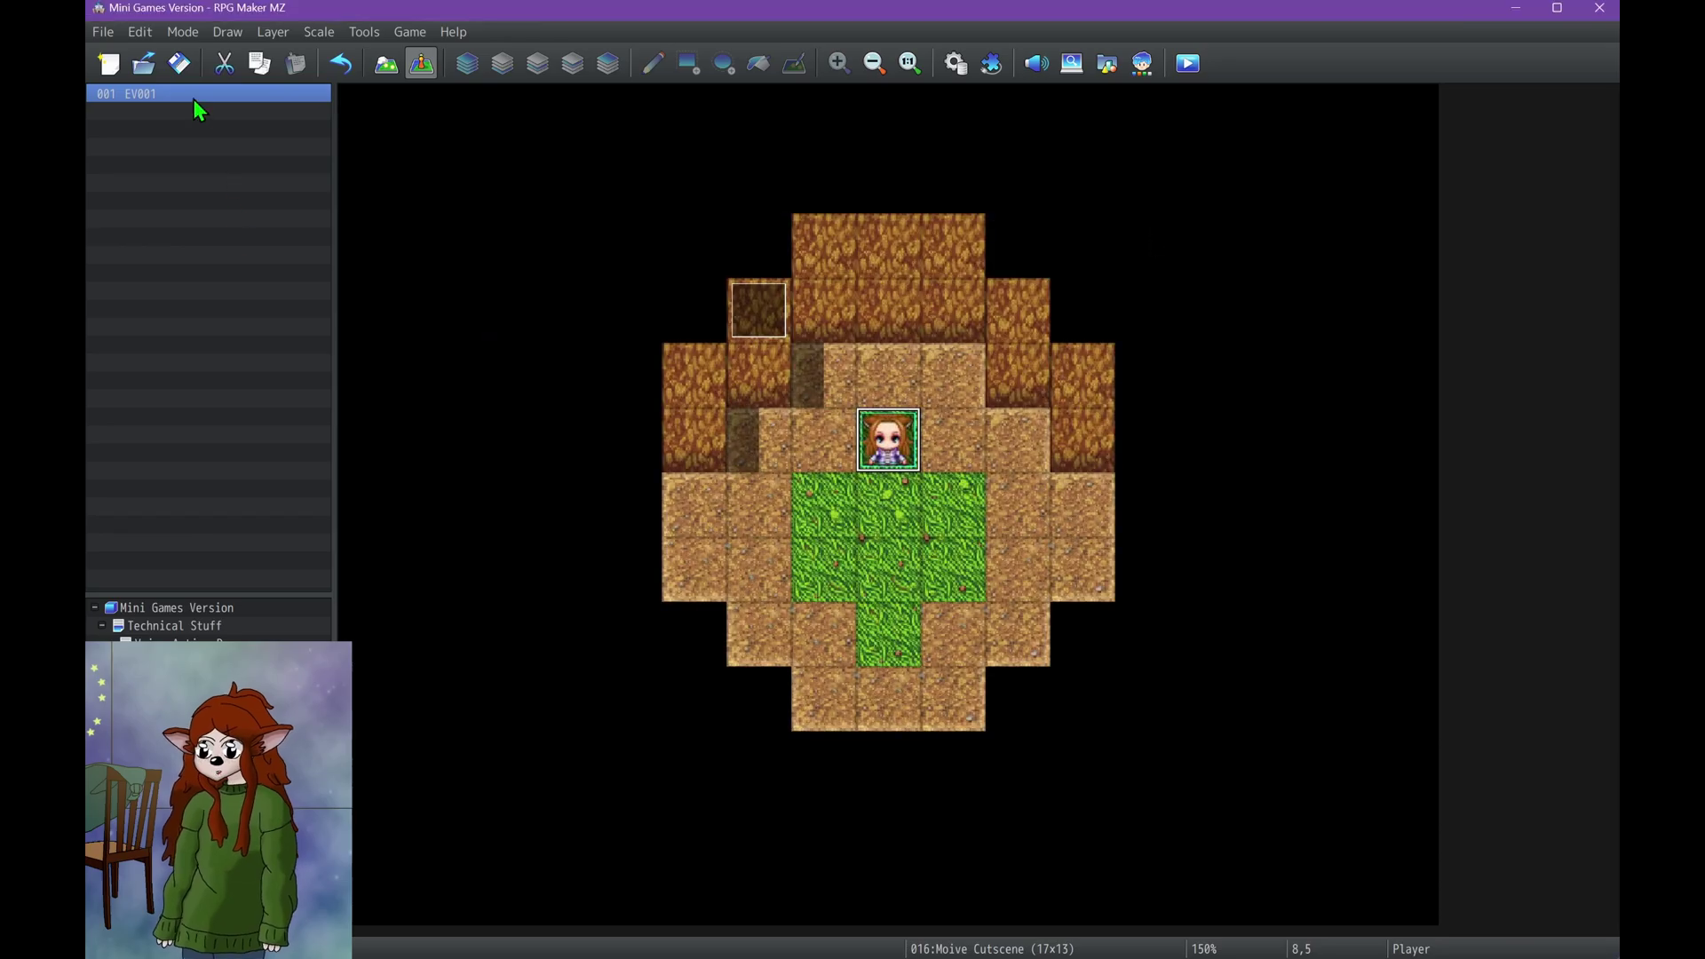
pyautogui.doubleClick(738, 316)
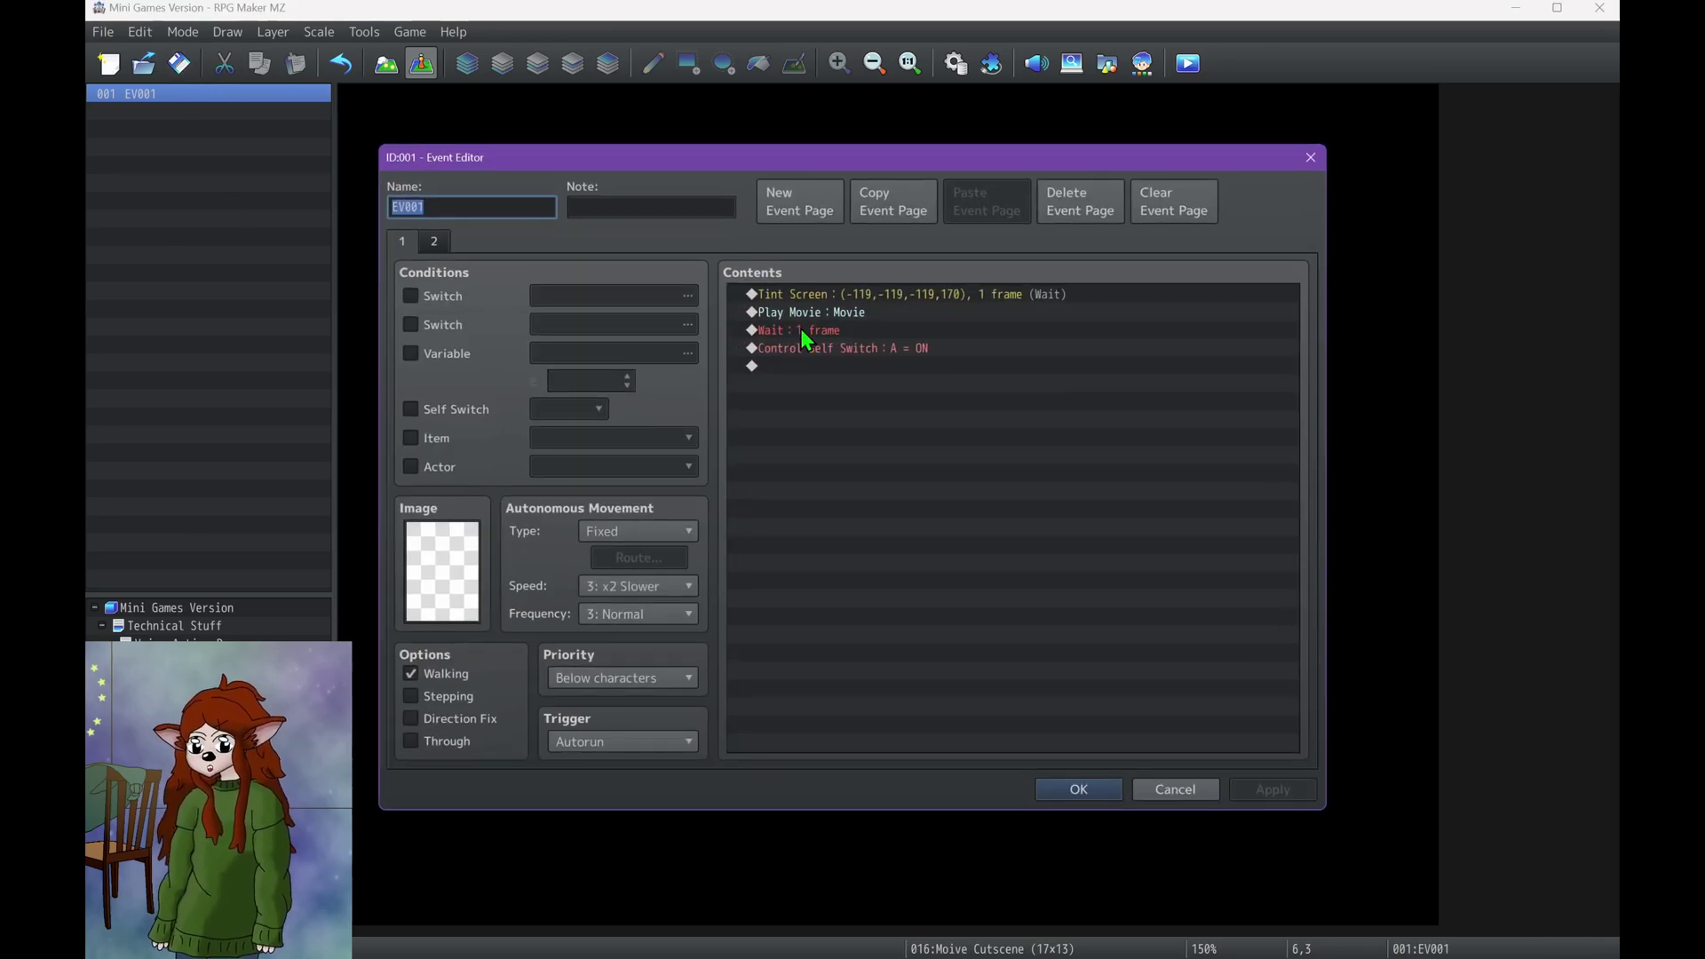
pyautogui.click(854, 298)
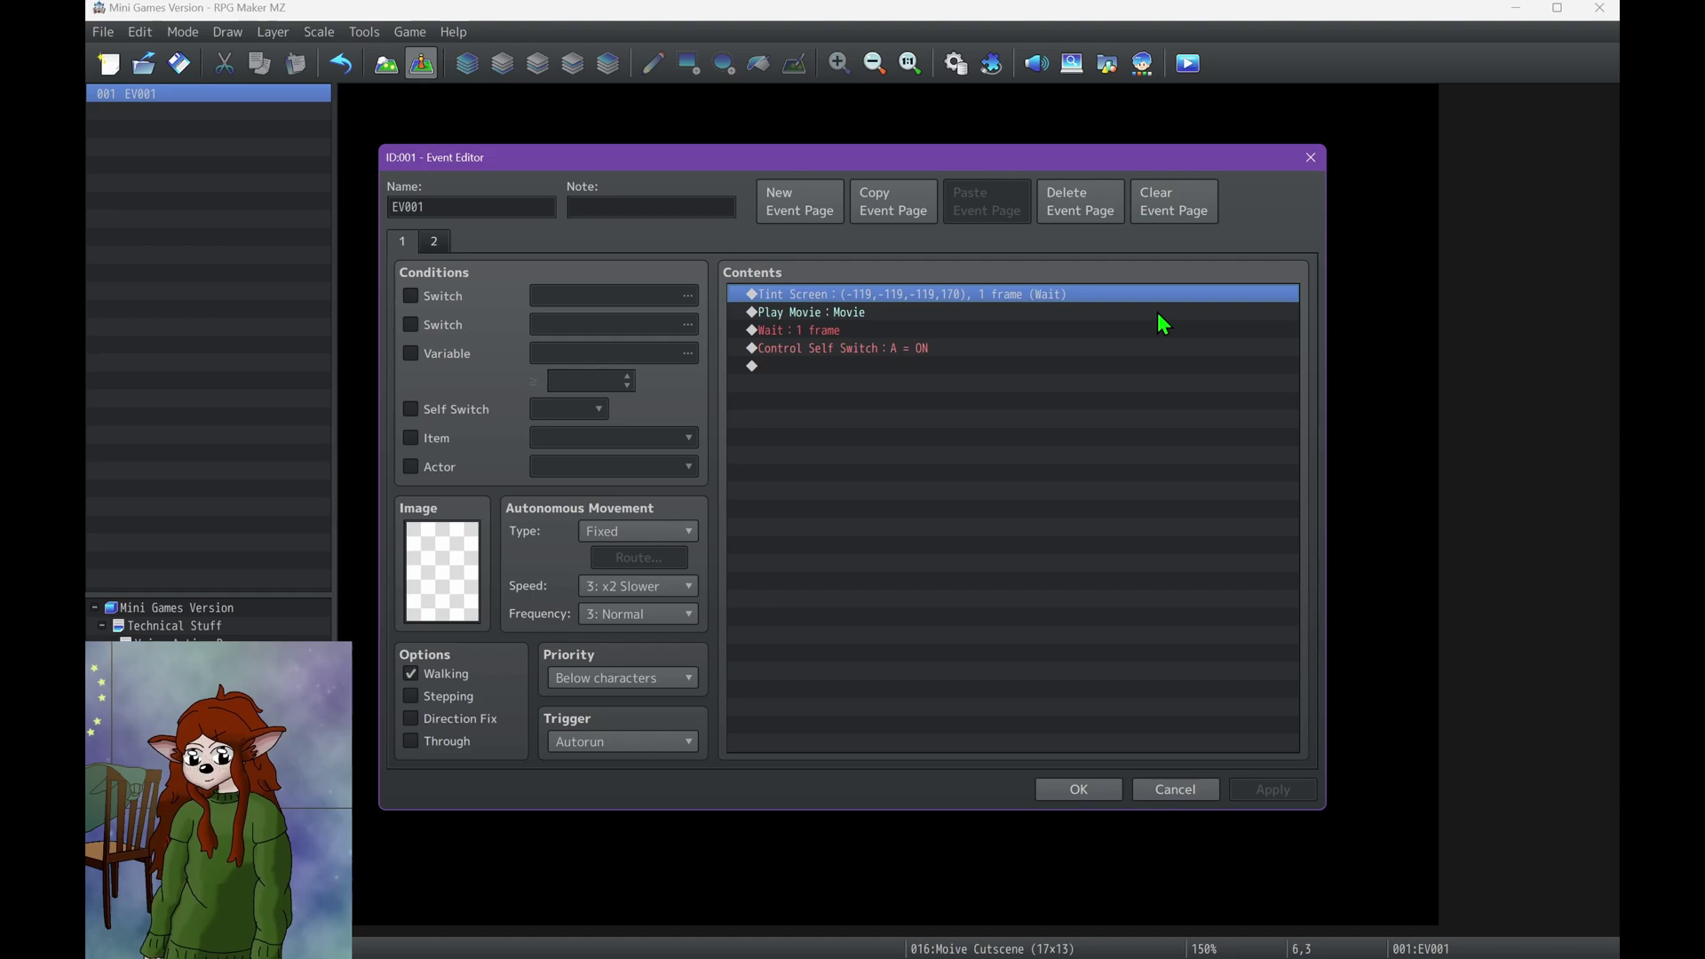
pyautogui.click(435, 240)
pyautogui.click(404, 240)
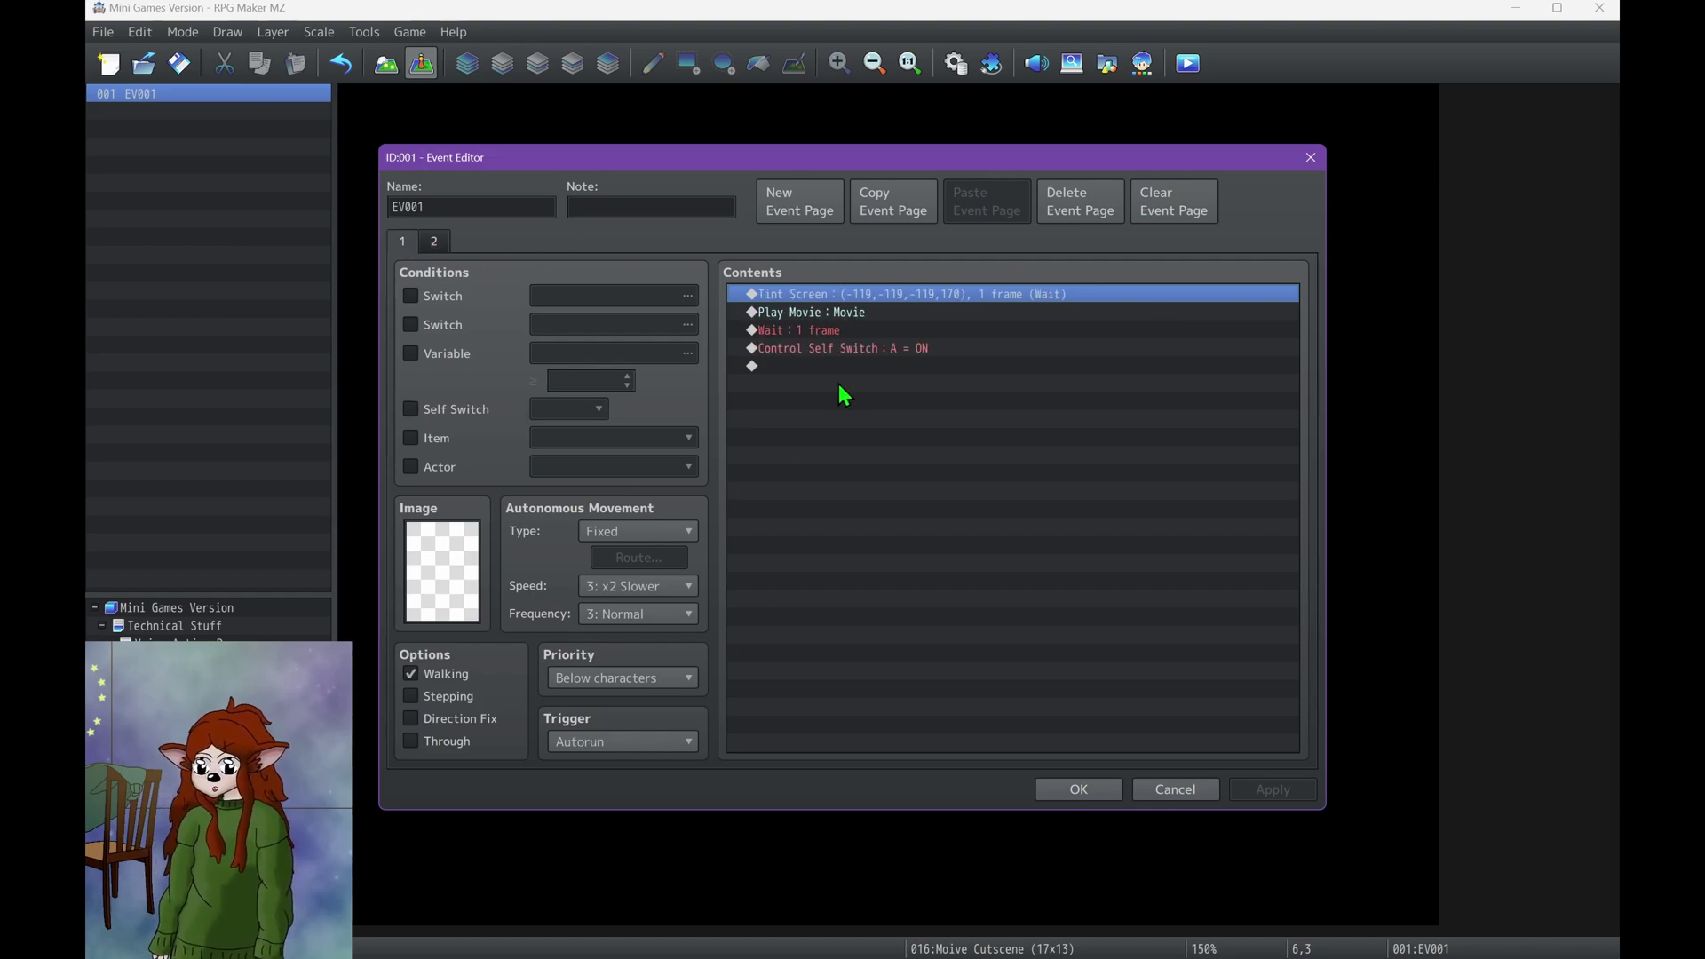
pyautogui.click(815, 315)
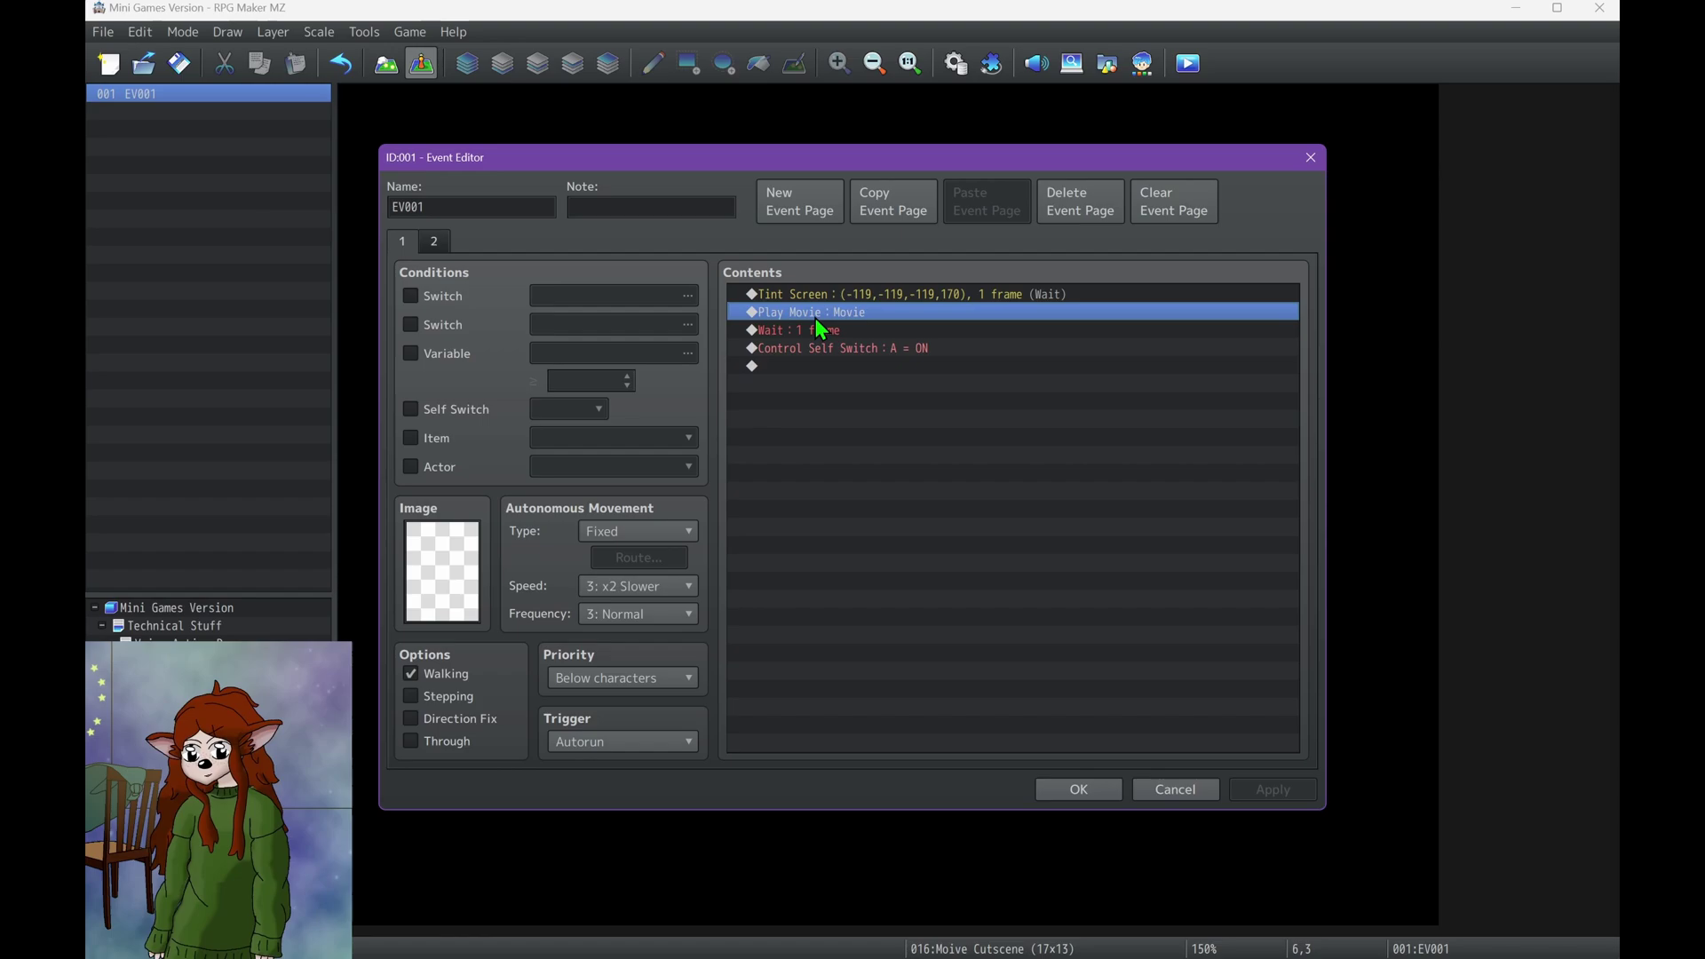
pyautogui.click(769, 332)
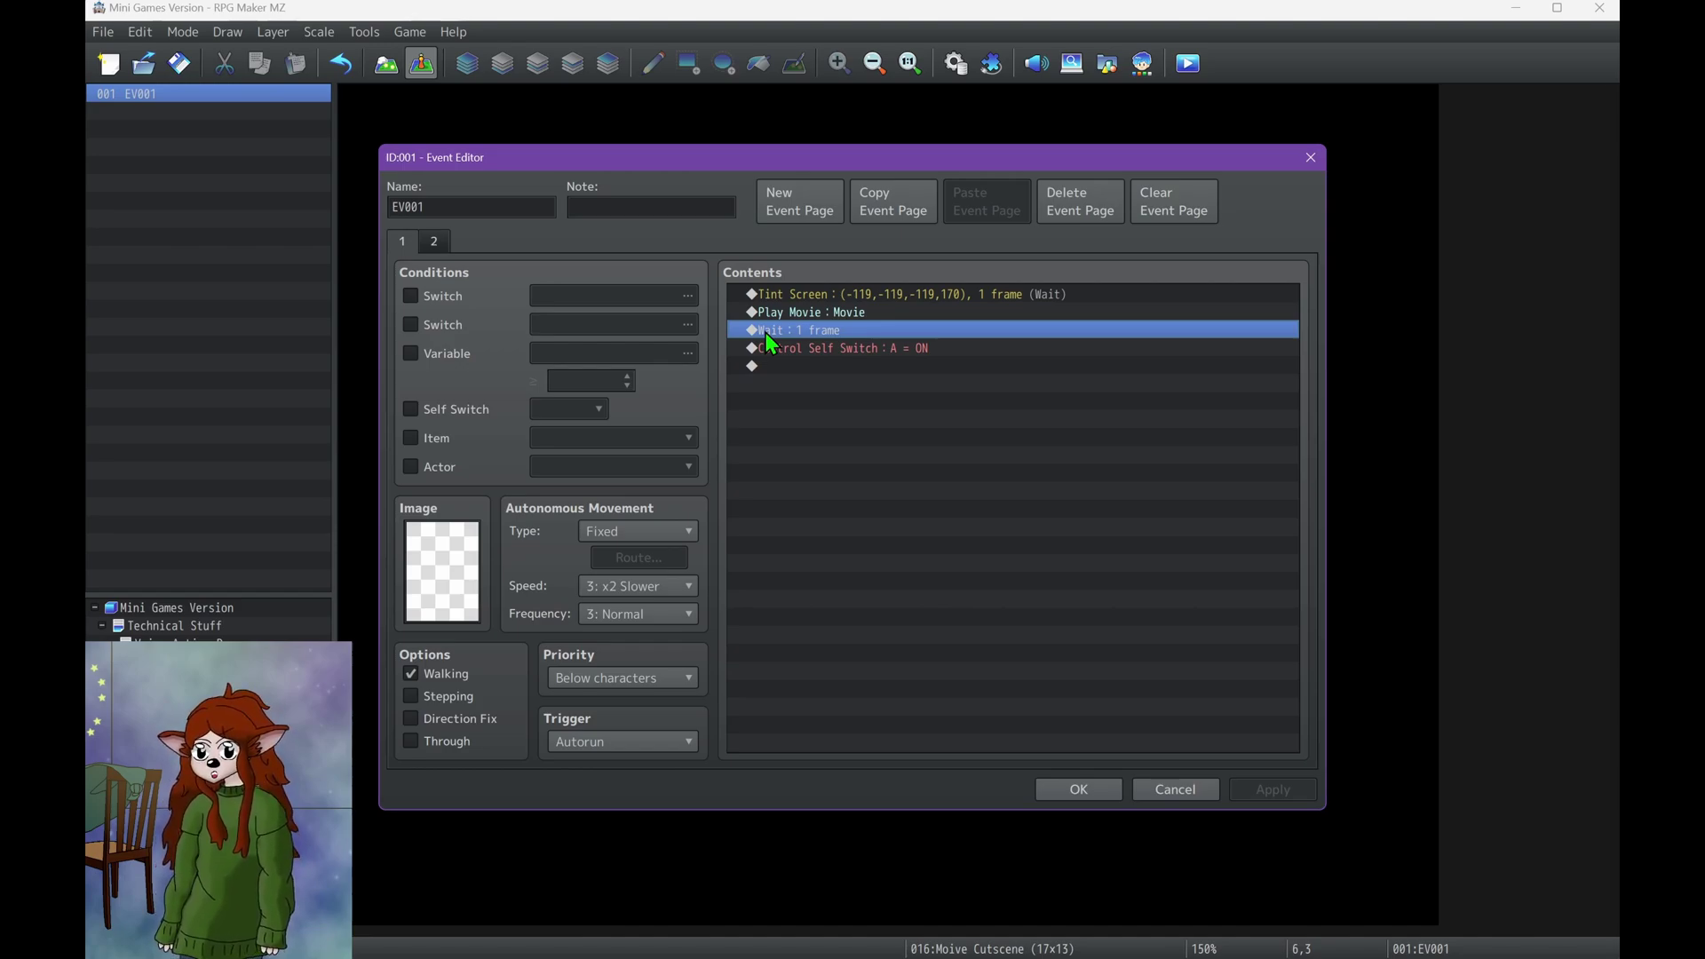
# Step: Review Play Movie, Wait 1 frame, Self Switch A = ON and page 2's condition, then confirm EV001 with OK twice
pyautogui.click(818, 310)
pyautogui.click(819, 332)
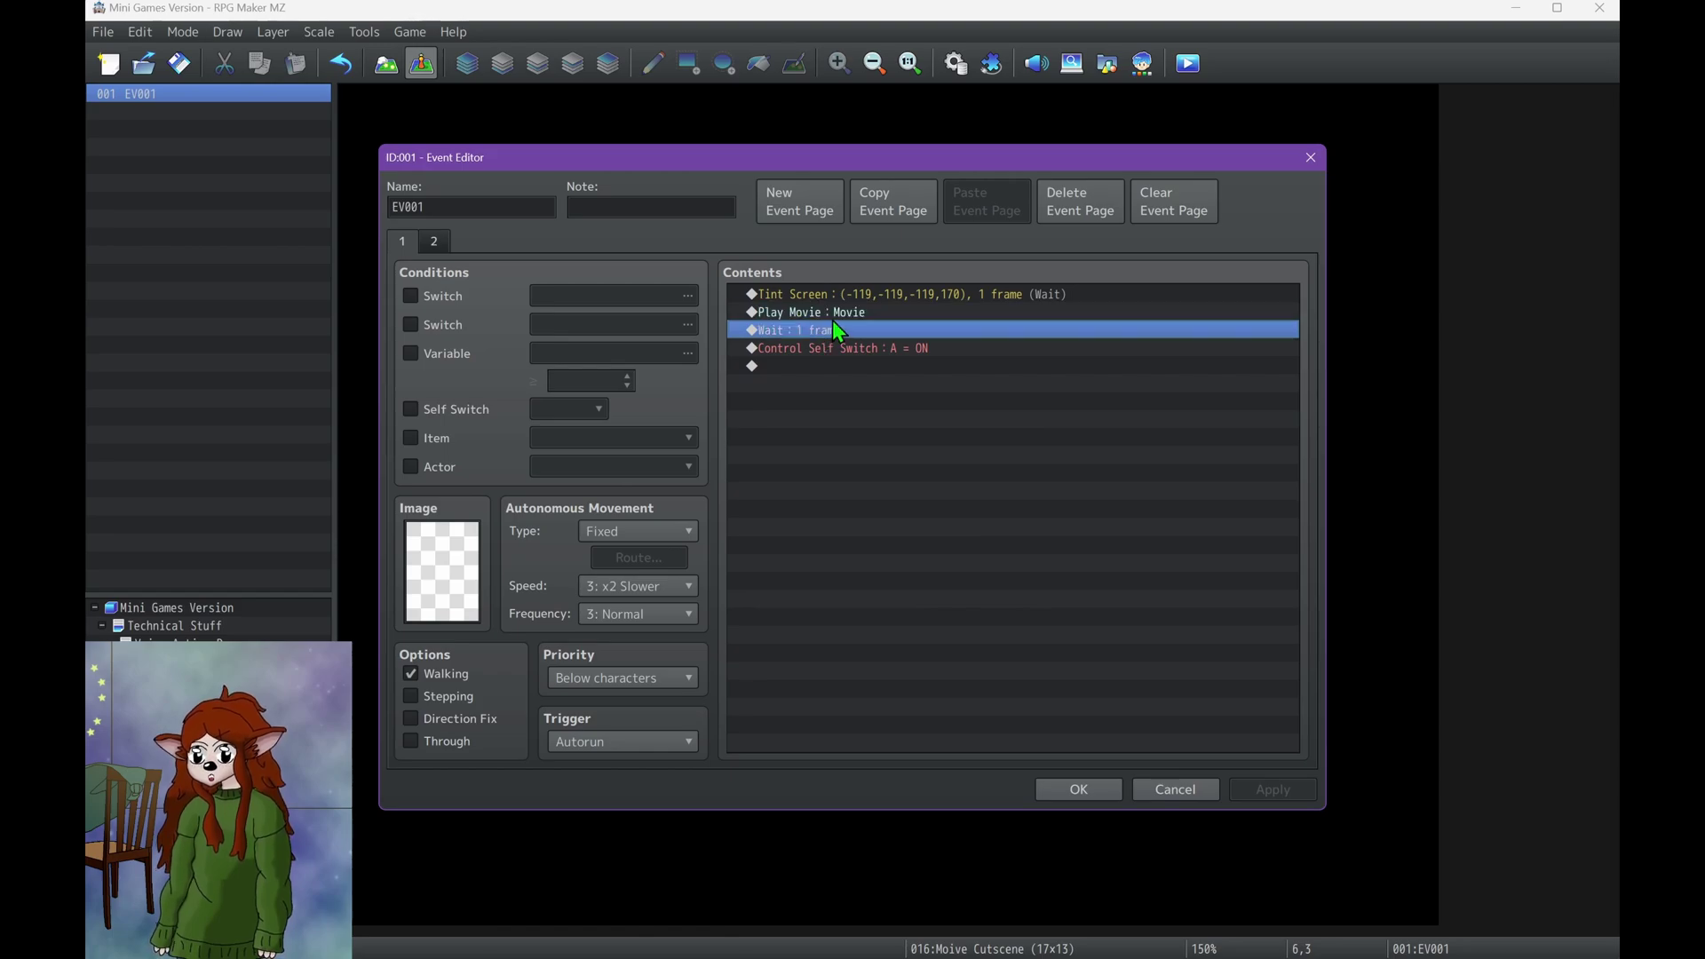
pyautogui.click(879, 311)
pyautogui.click(828, 334)
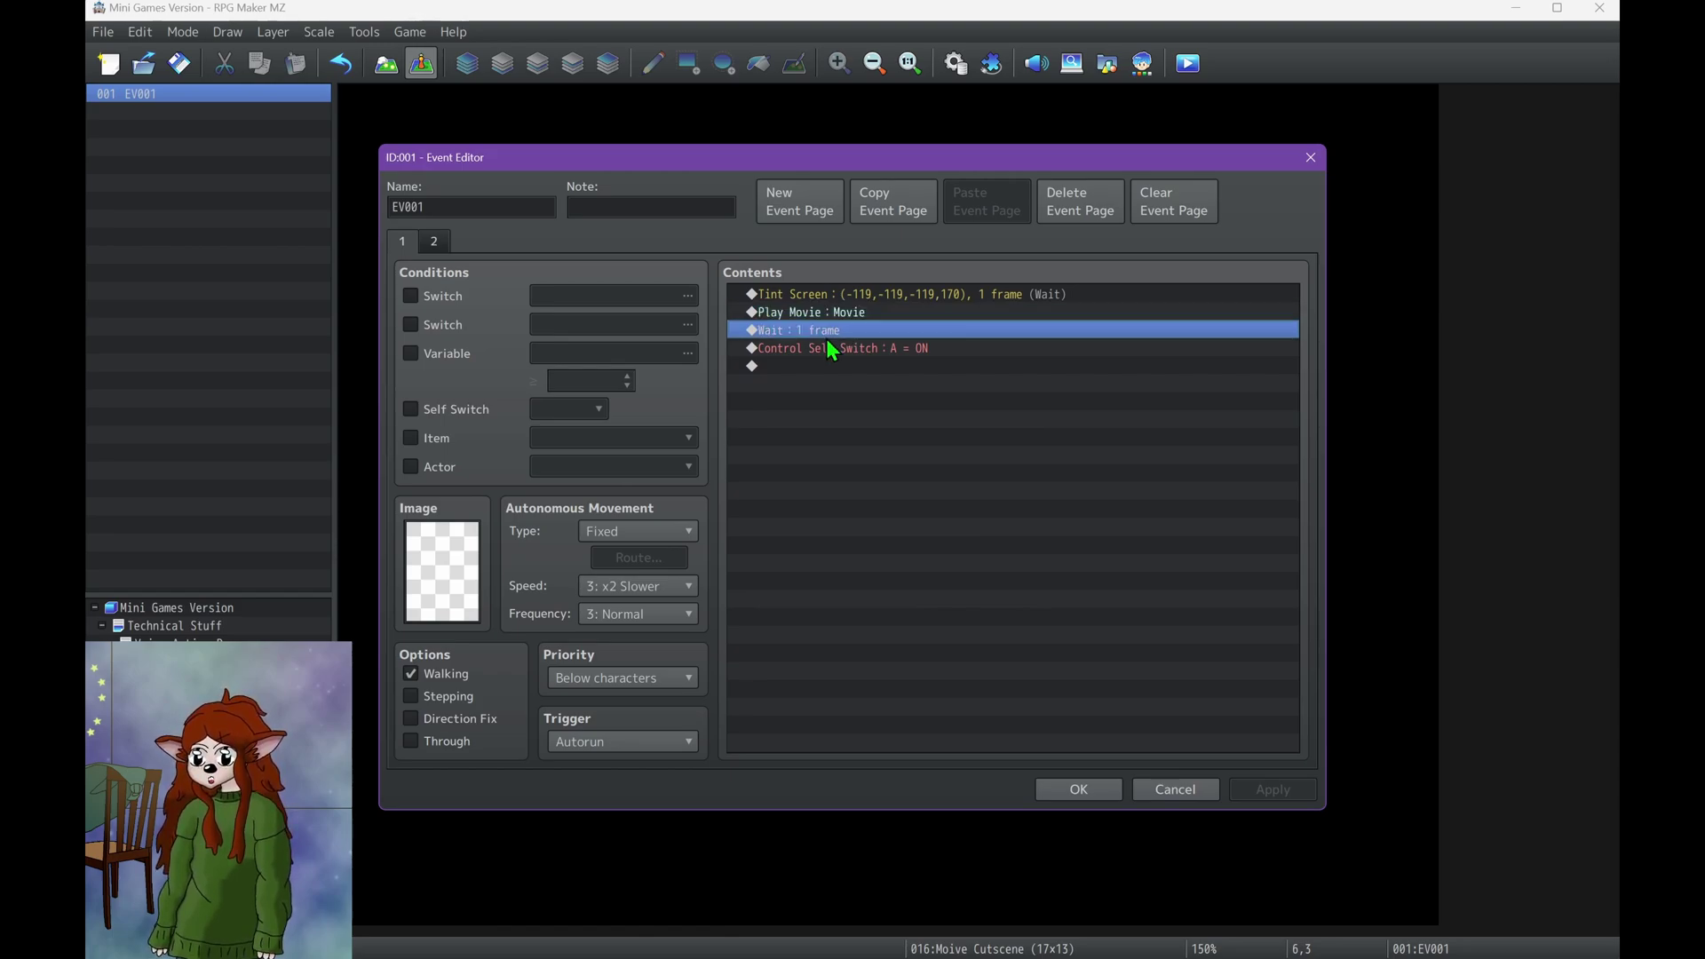
pyautogui.click(834, 349)
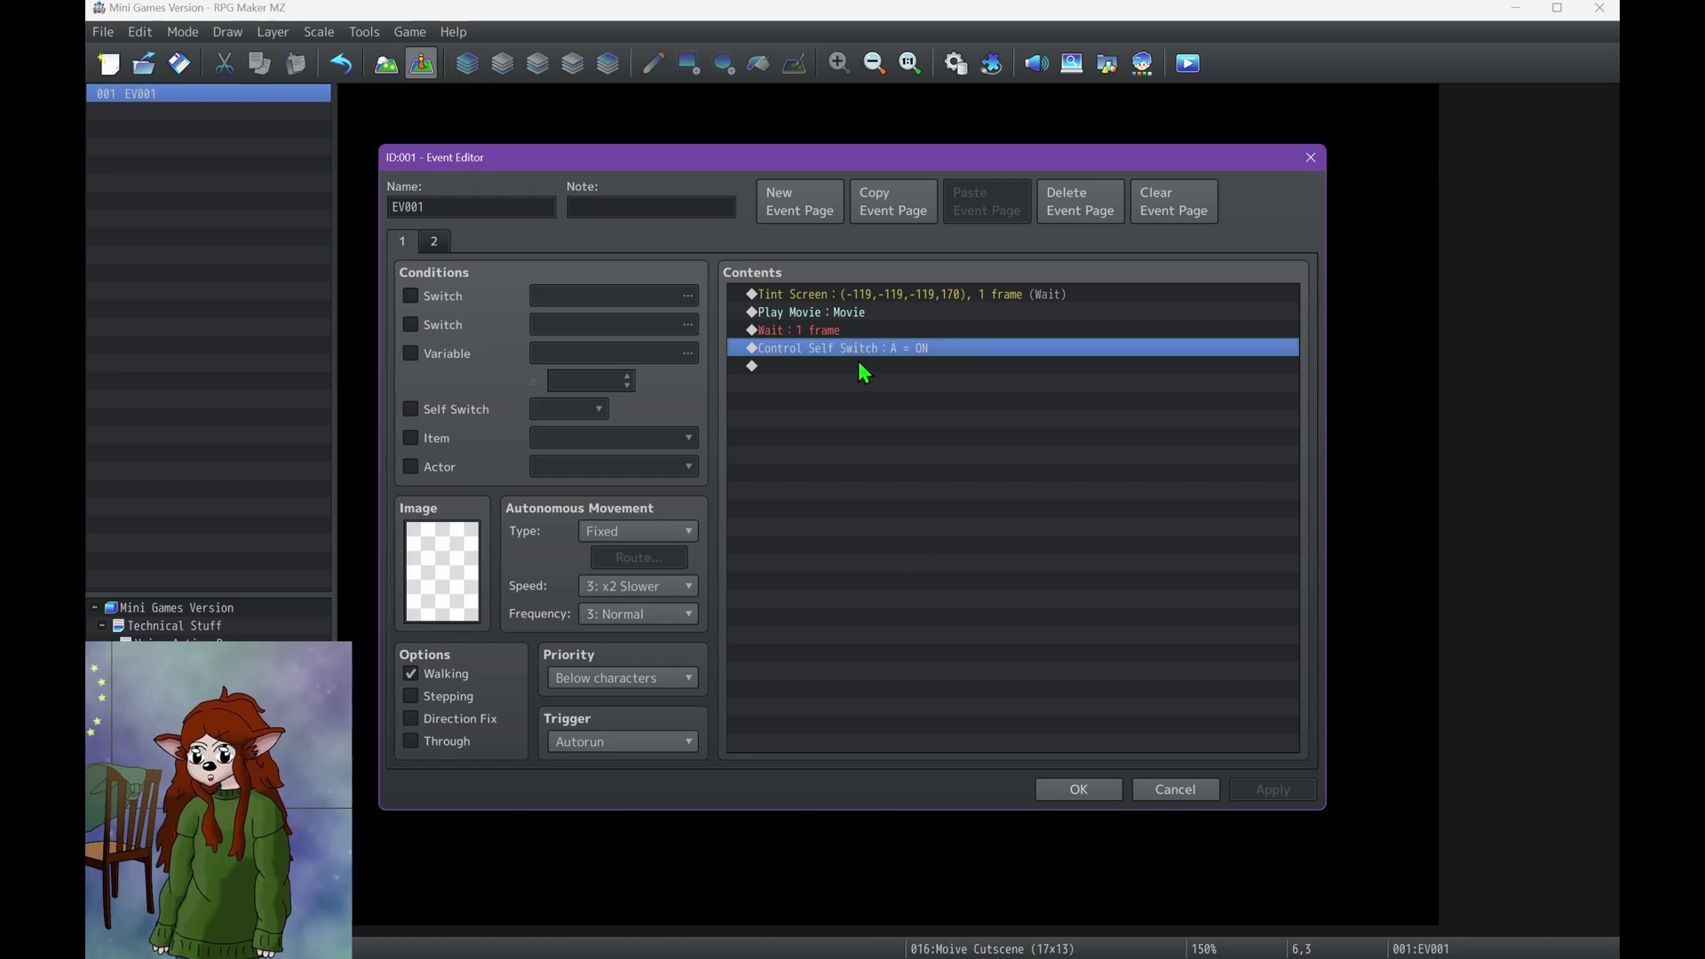
pyautogui.click(425, 238)
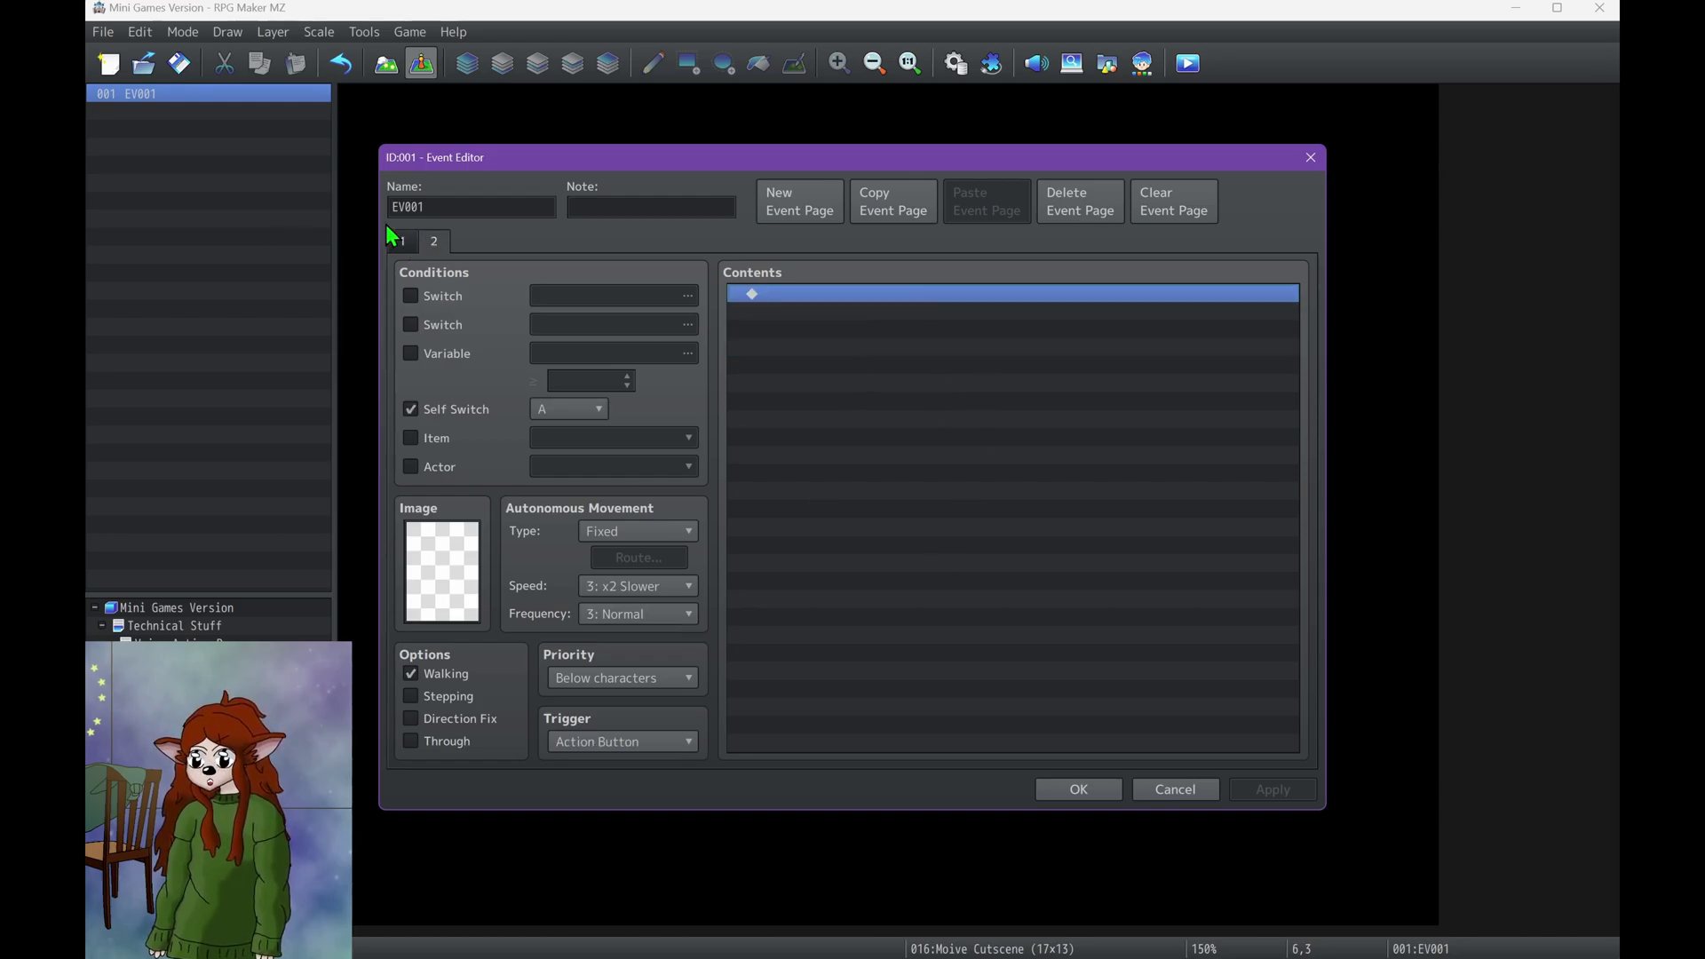
pyautogui.click(399, 240)
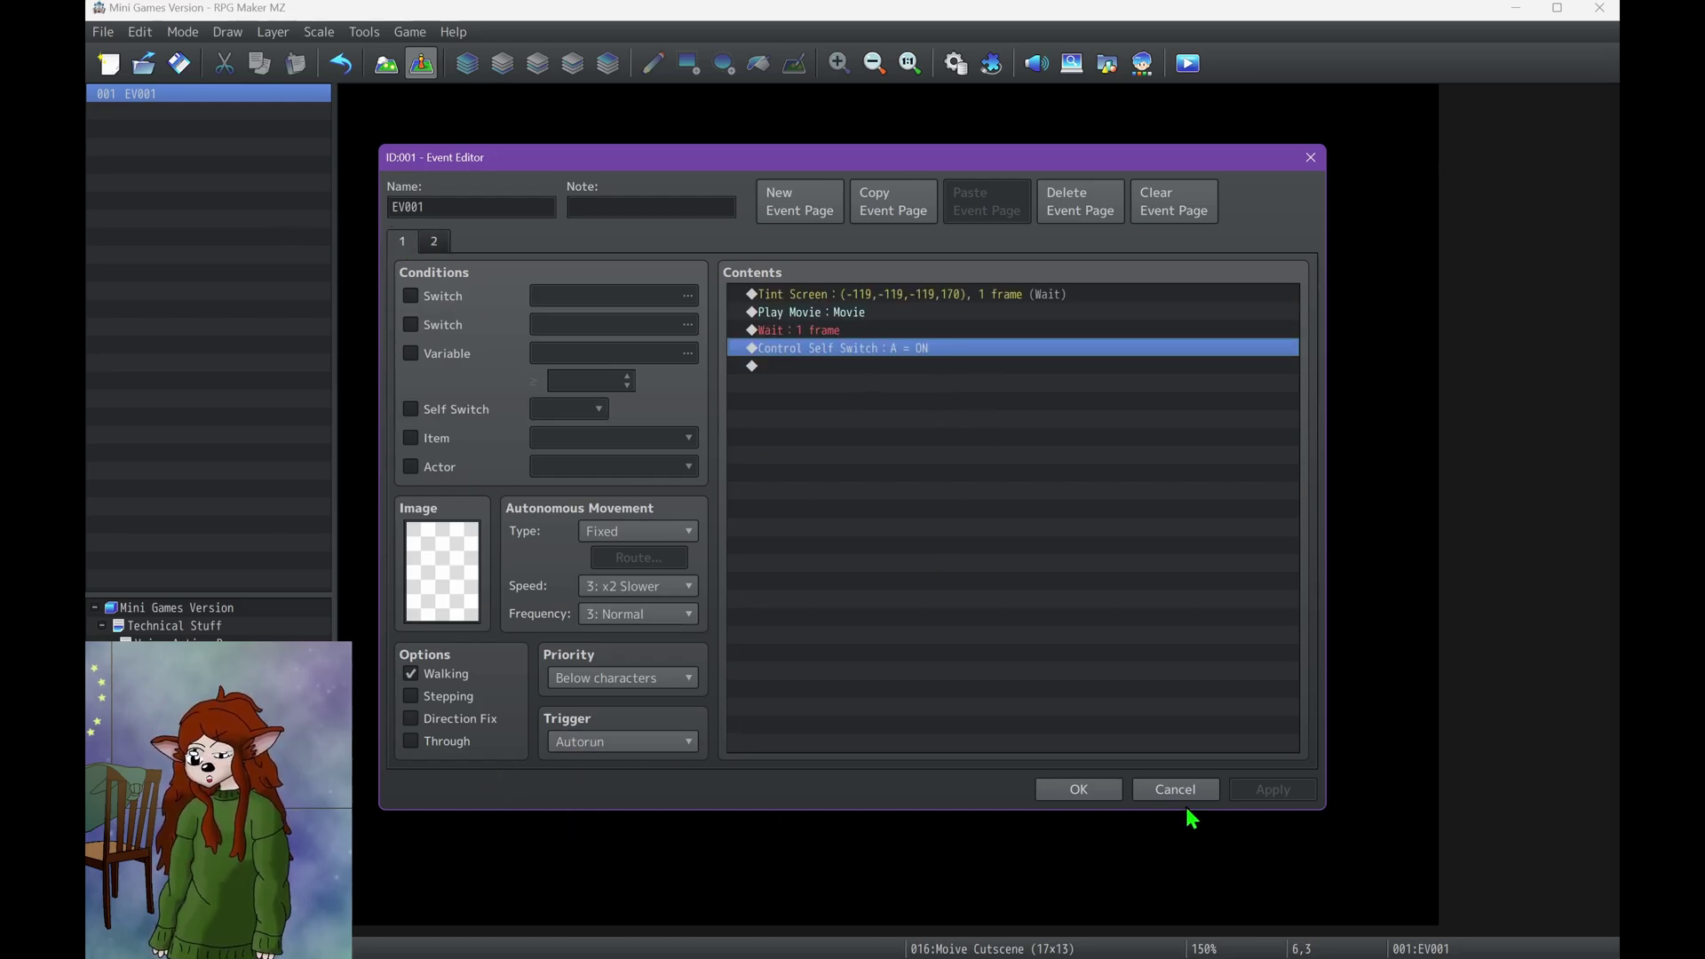
pyautogui.click(1102, 795)
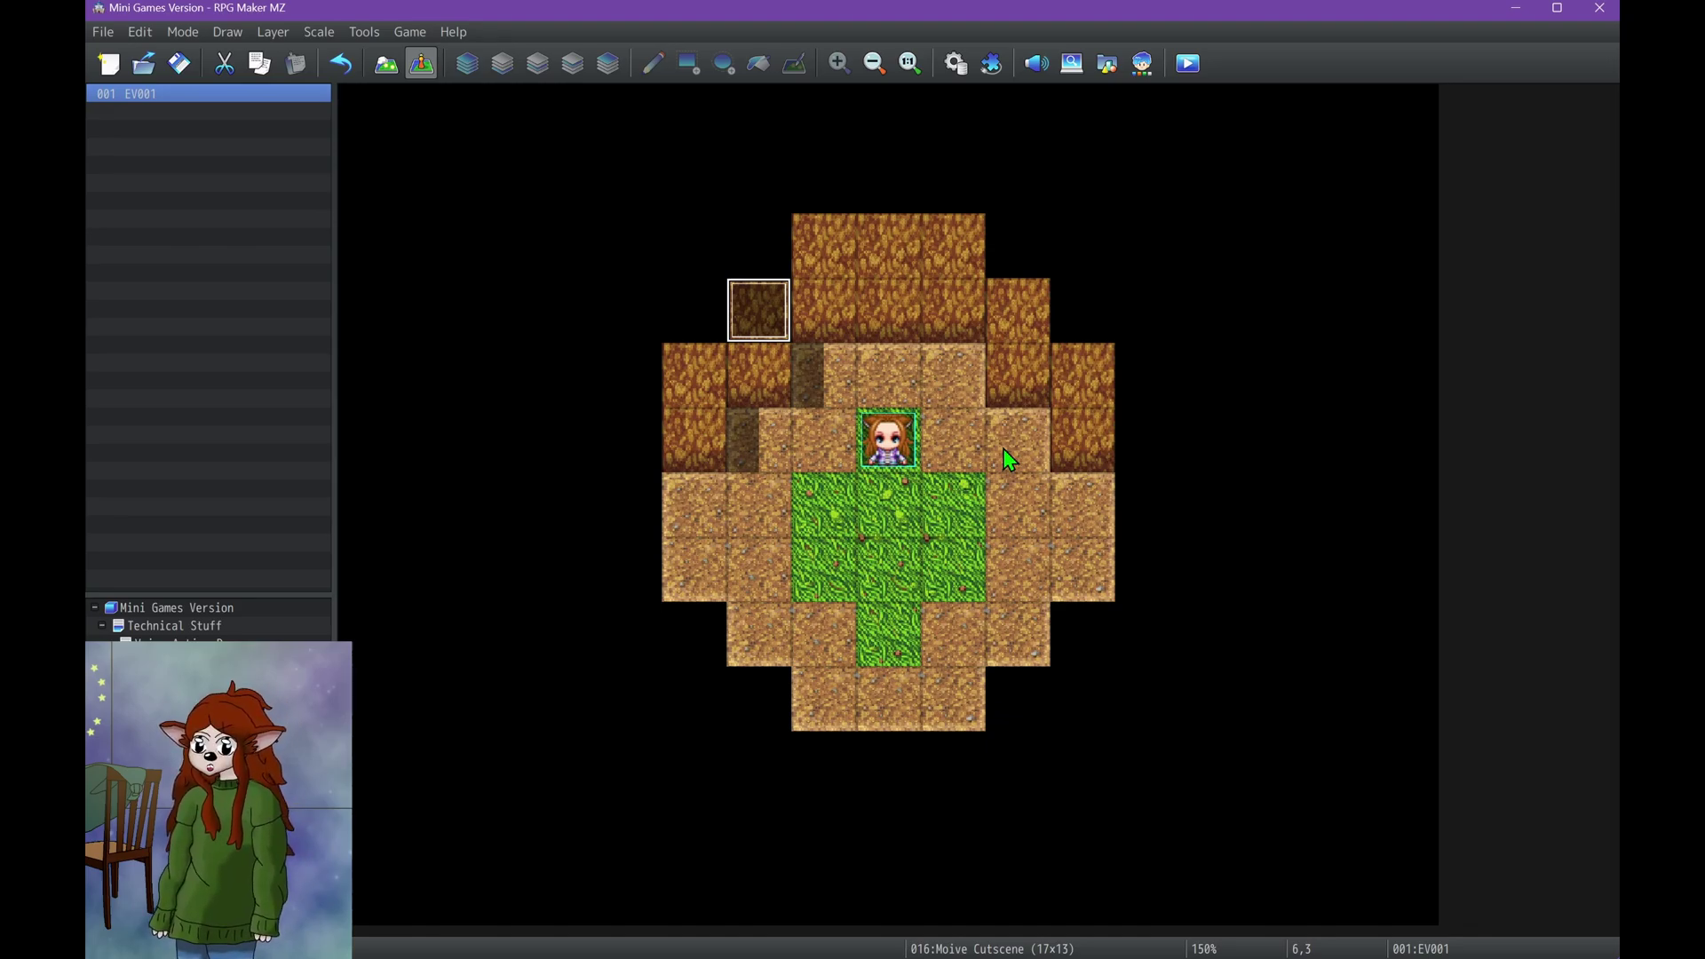
pyautogui.doubleClick(748, 312)
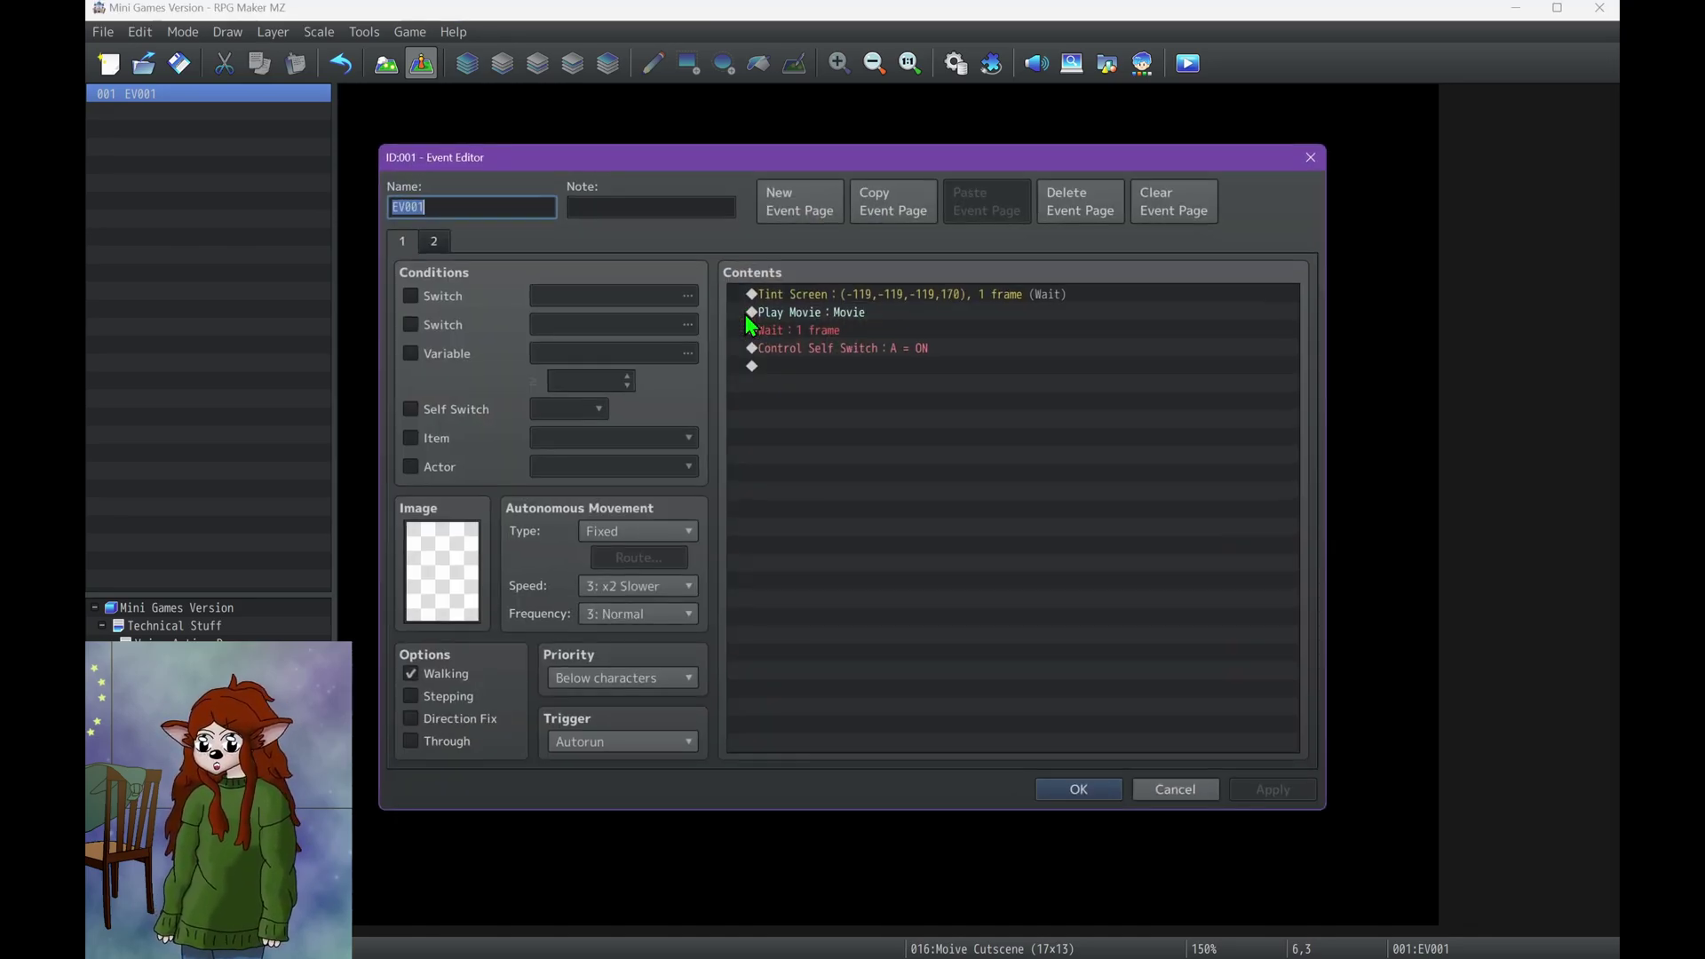
pyautogui.click(1068, 781)
# Step: Restore the movies folder, confirm Movie.webm is an 18-second 5.72 MB WEBM file, then minimize it
pyautogui.moveTo(773, 944)
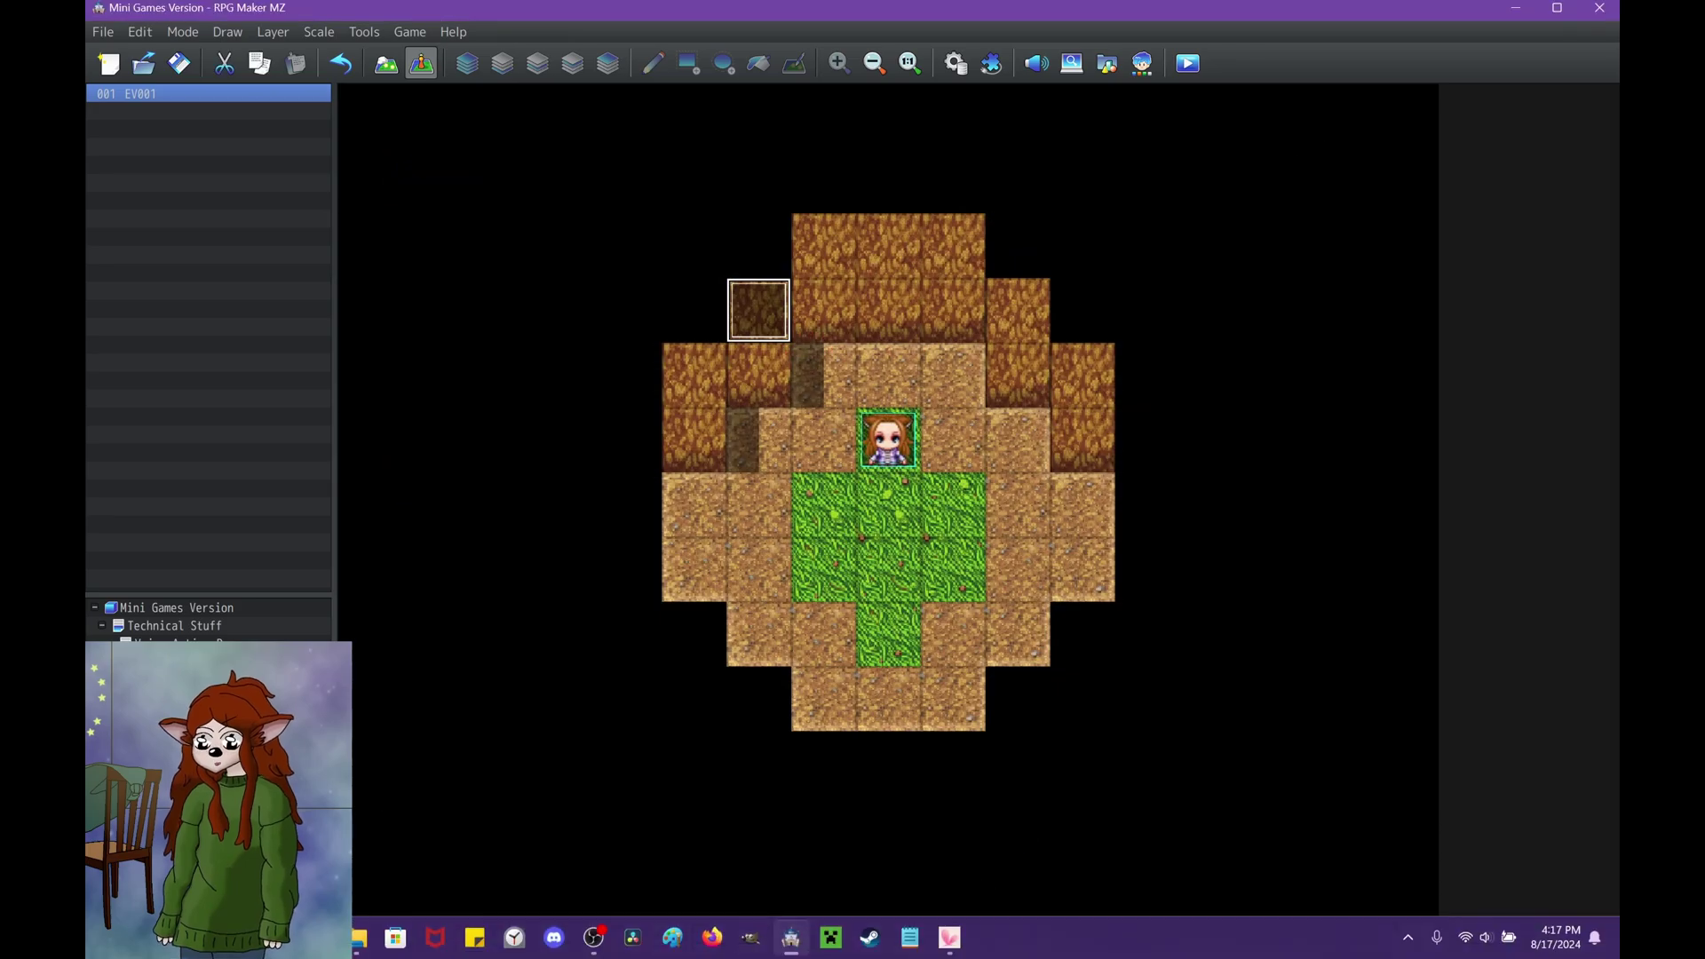
pyautogui.moveTo(359, 938)
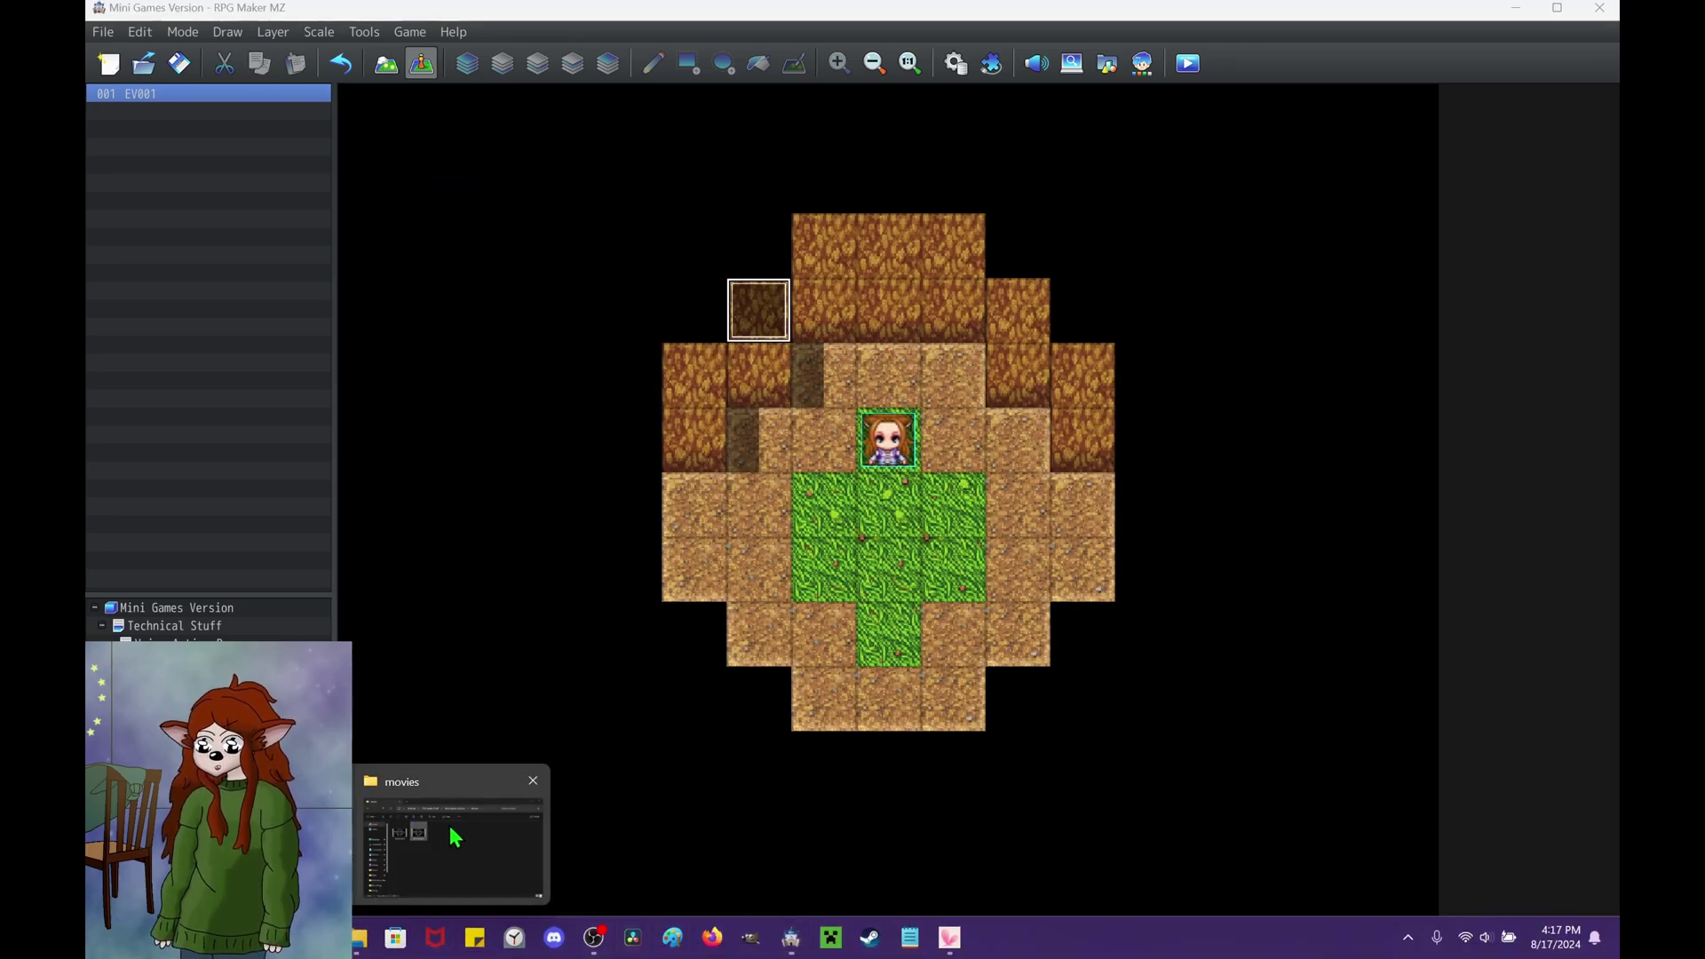
pyautogui.click(453, 839)
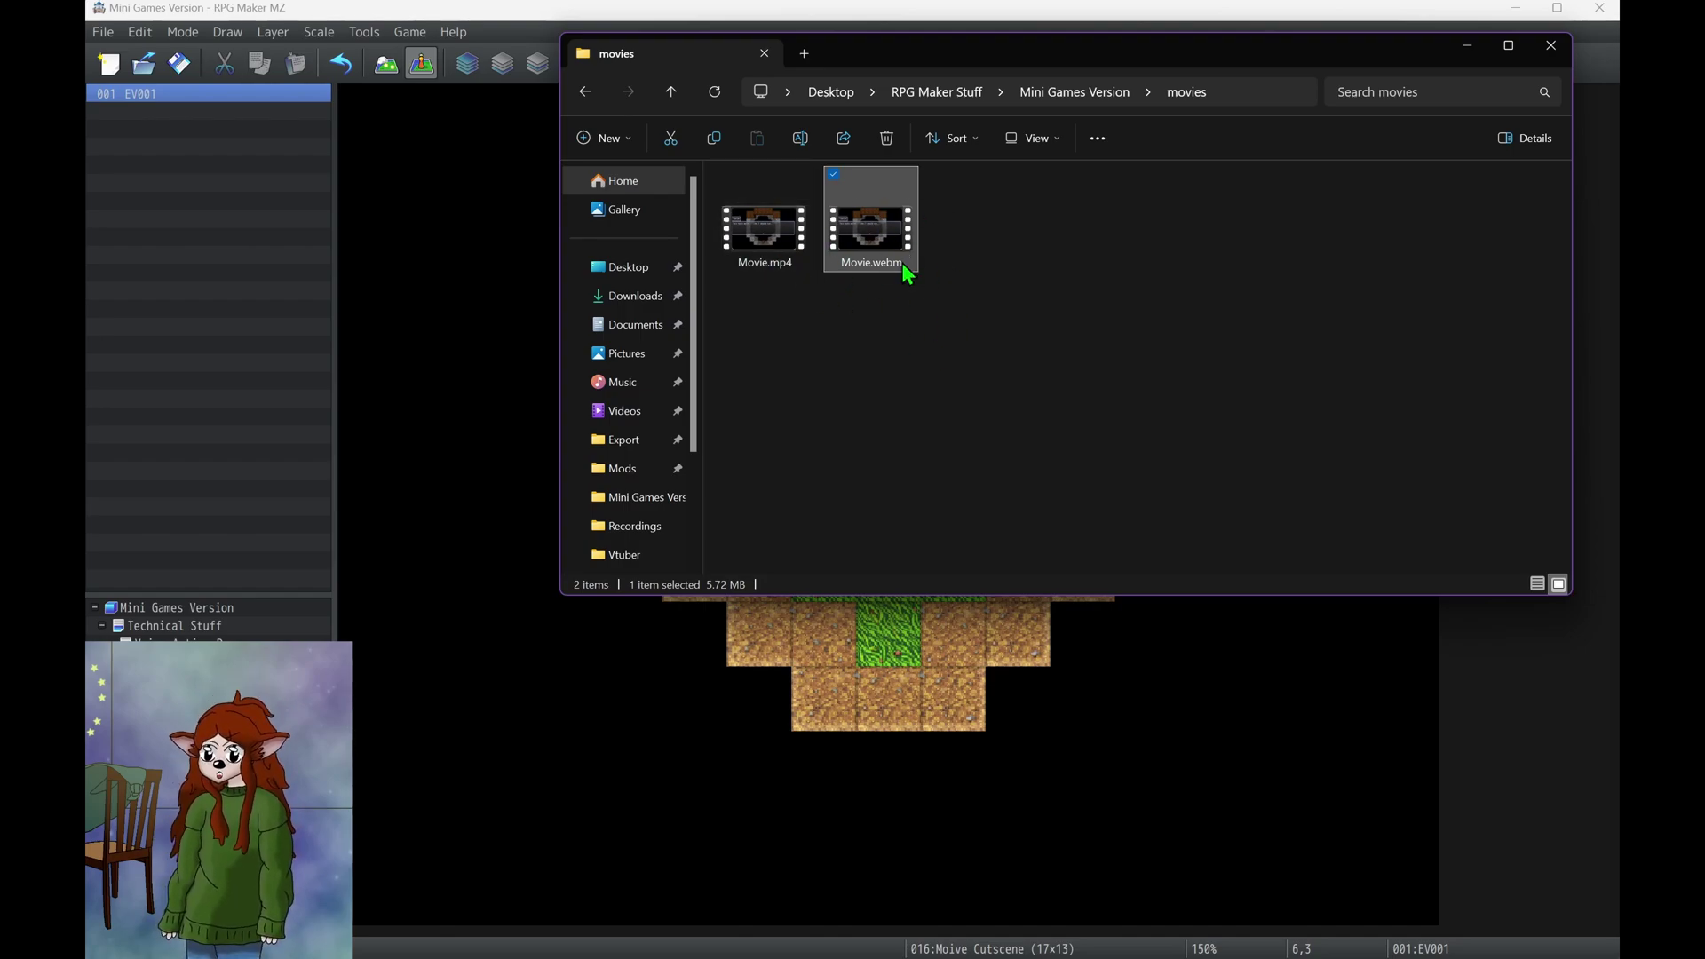
pyautogui.moveTo(904, 266)
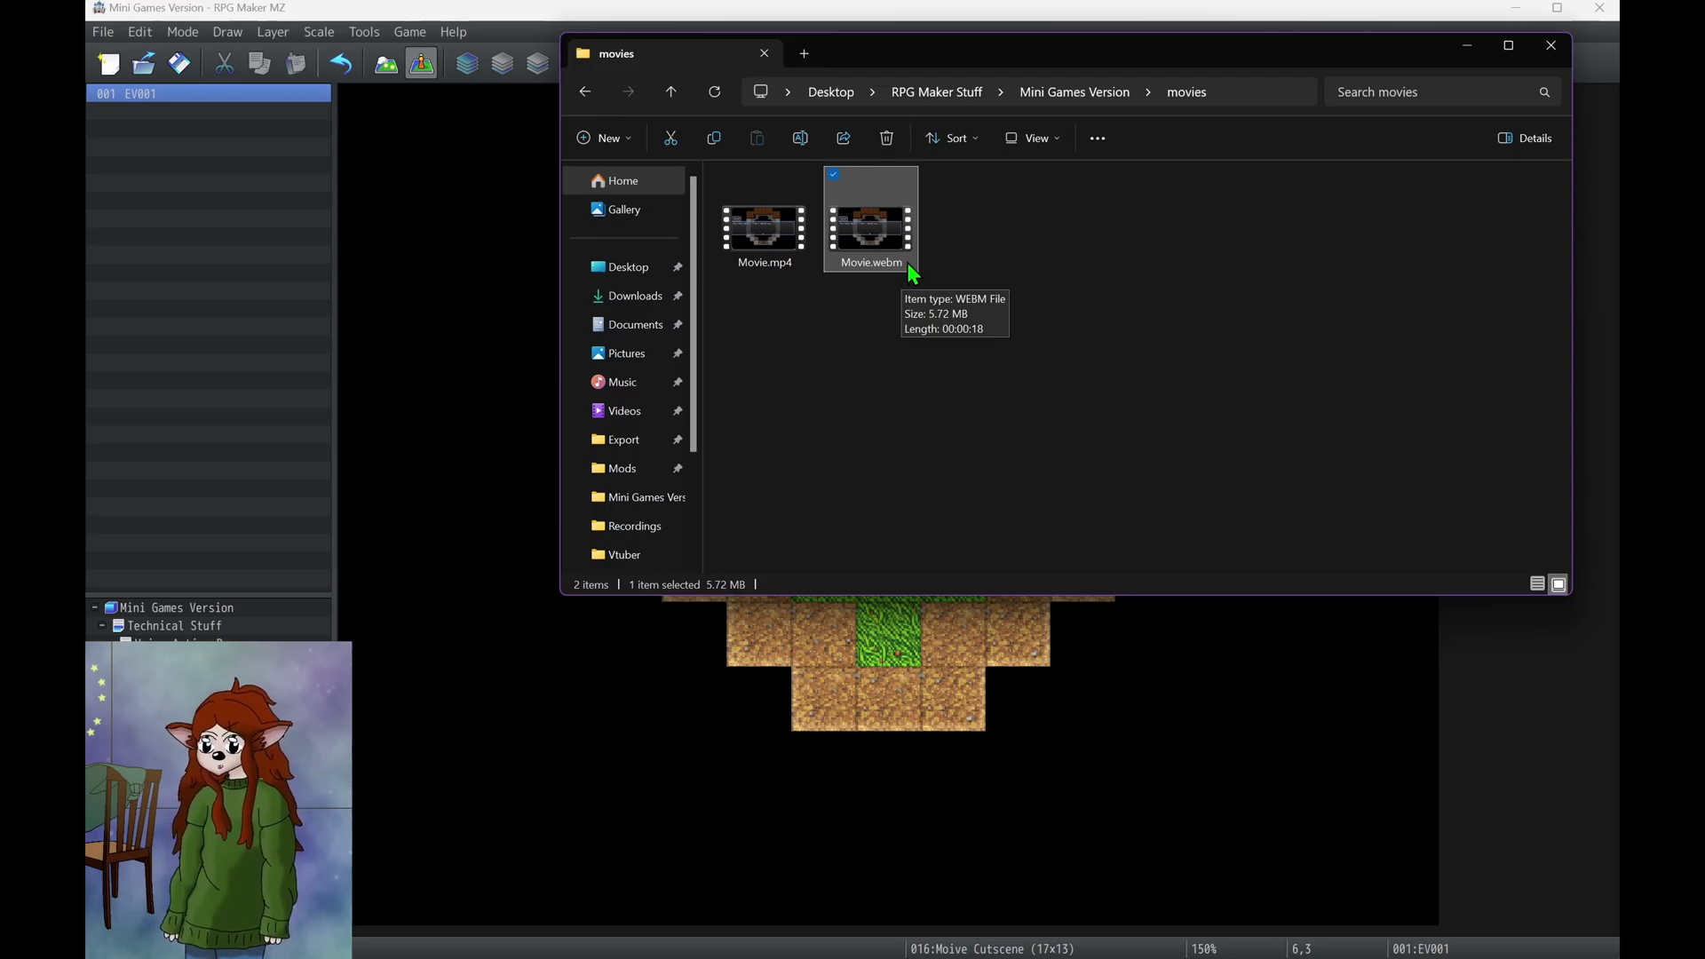
pyautogui.click(1467, 46)
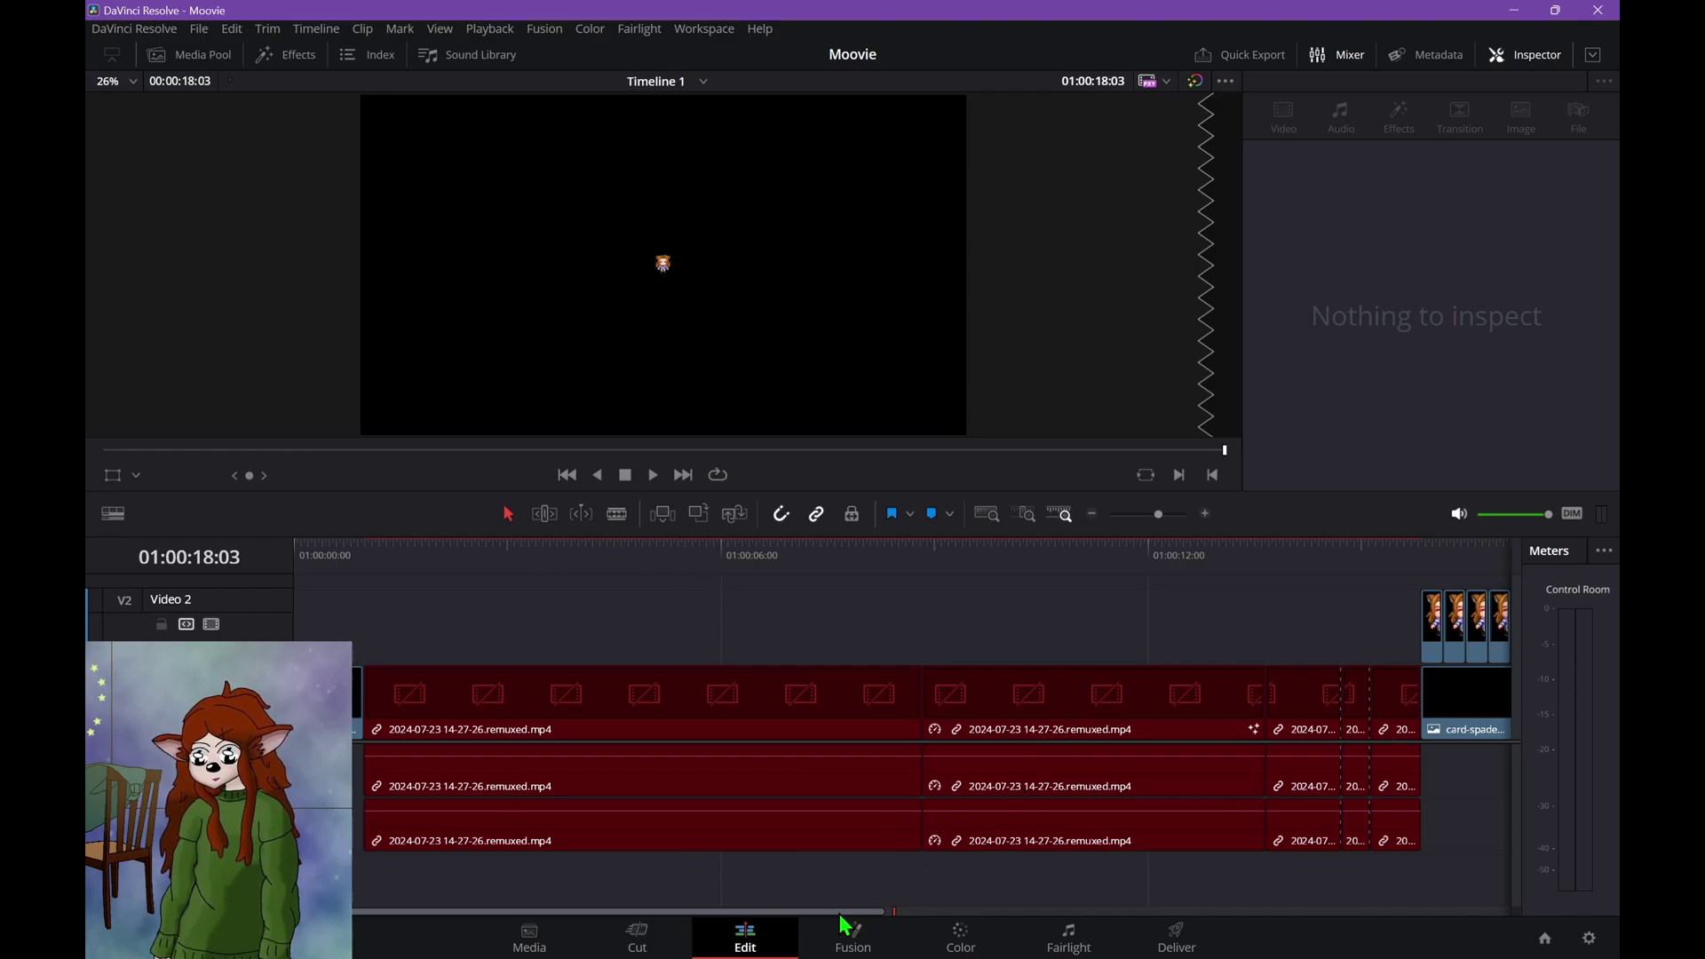
pyautogui.moveTo(845, 917); pyautogui.dragTo(780, 906)
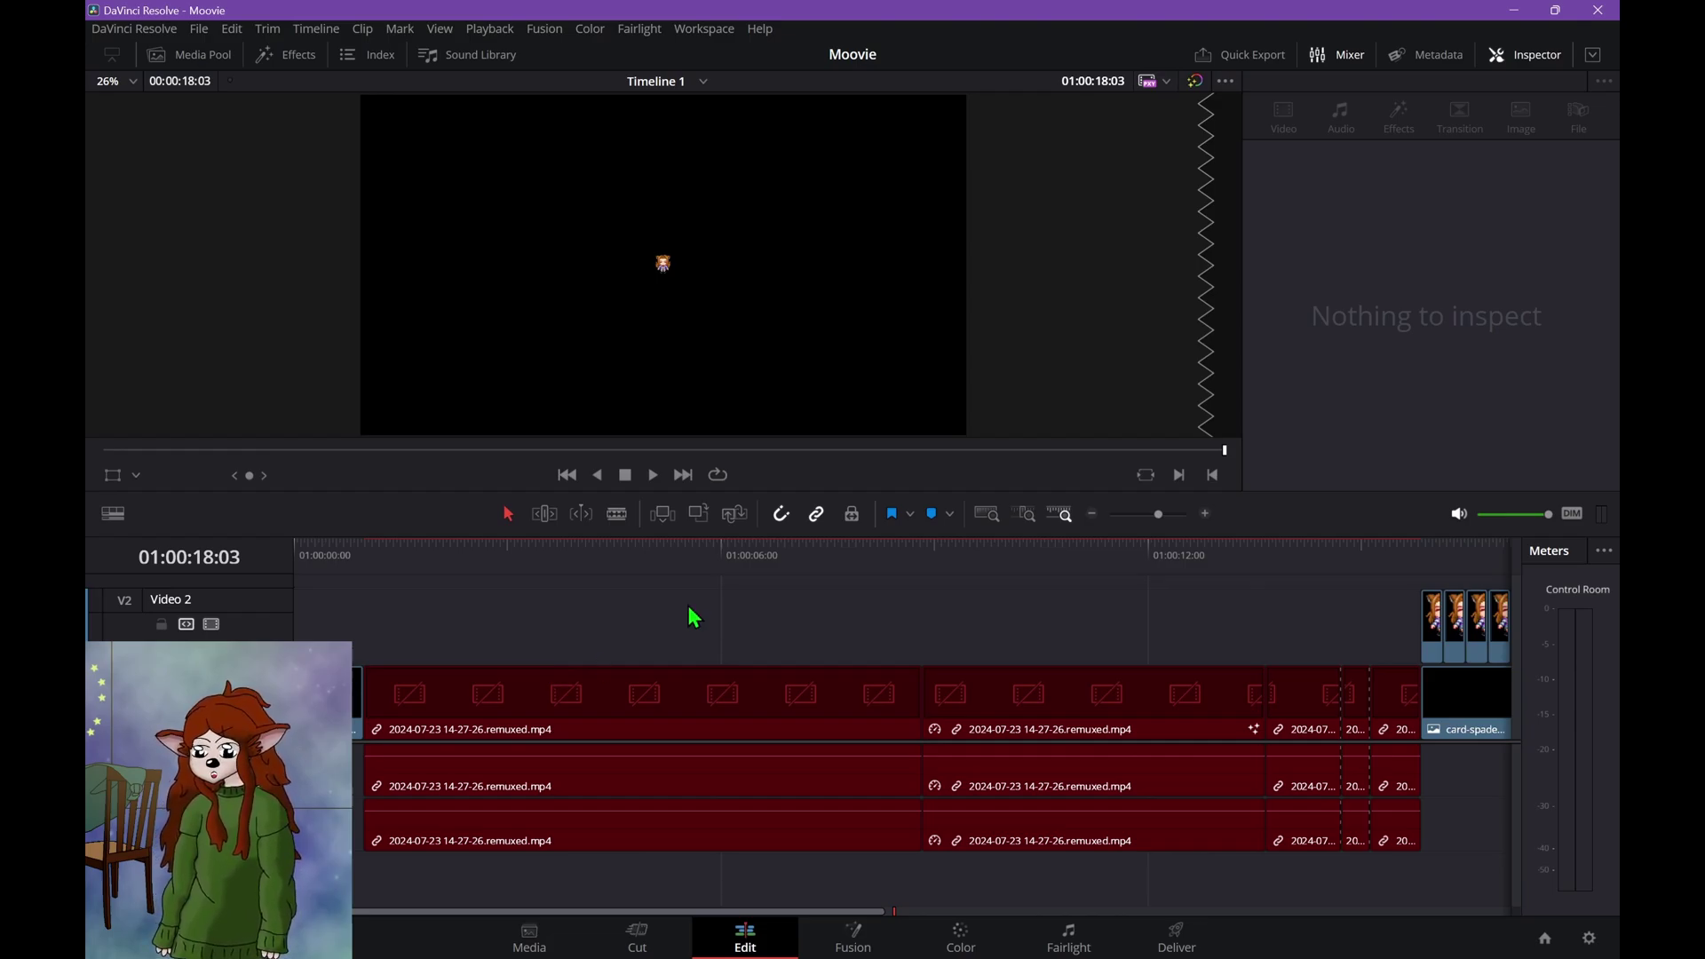
pyautogui.moveTo(416, 624); pyautogui.dragTo(1440, 871)
pyautogui.click(1430, 874)
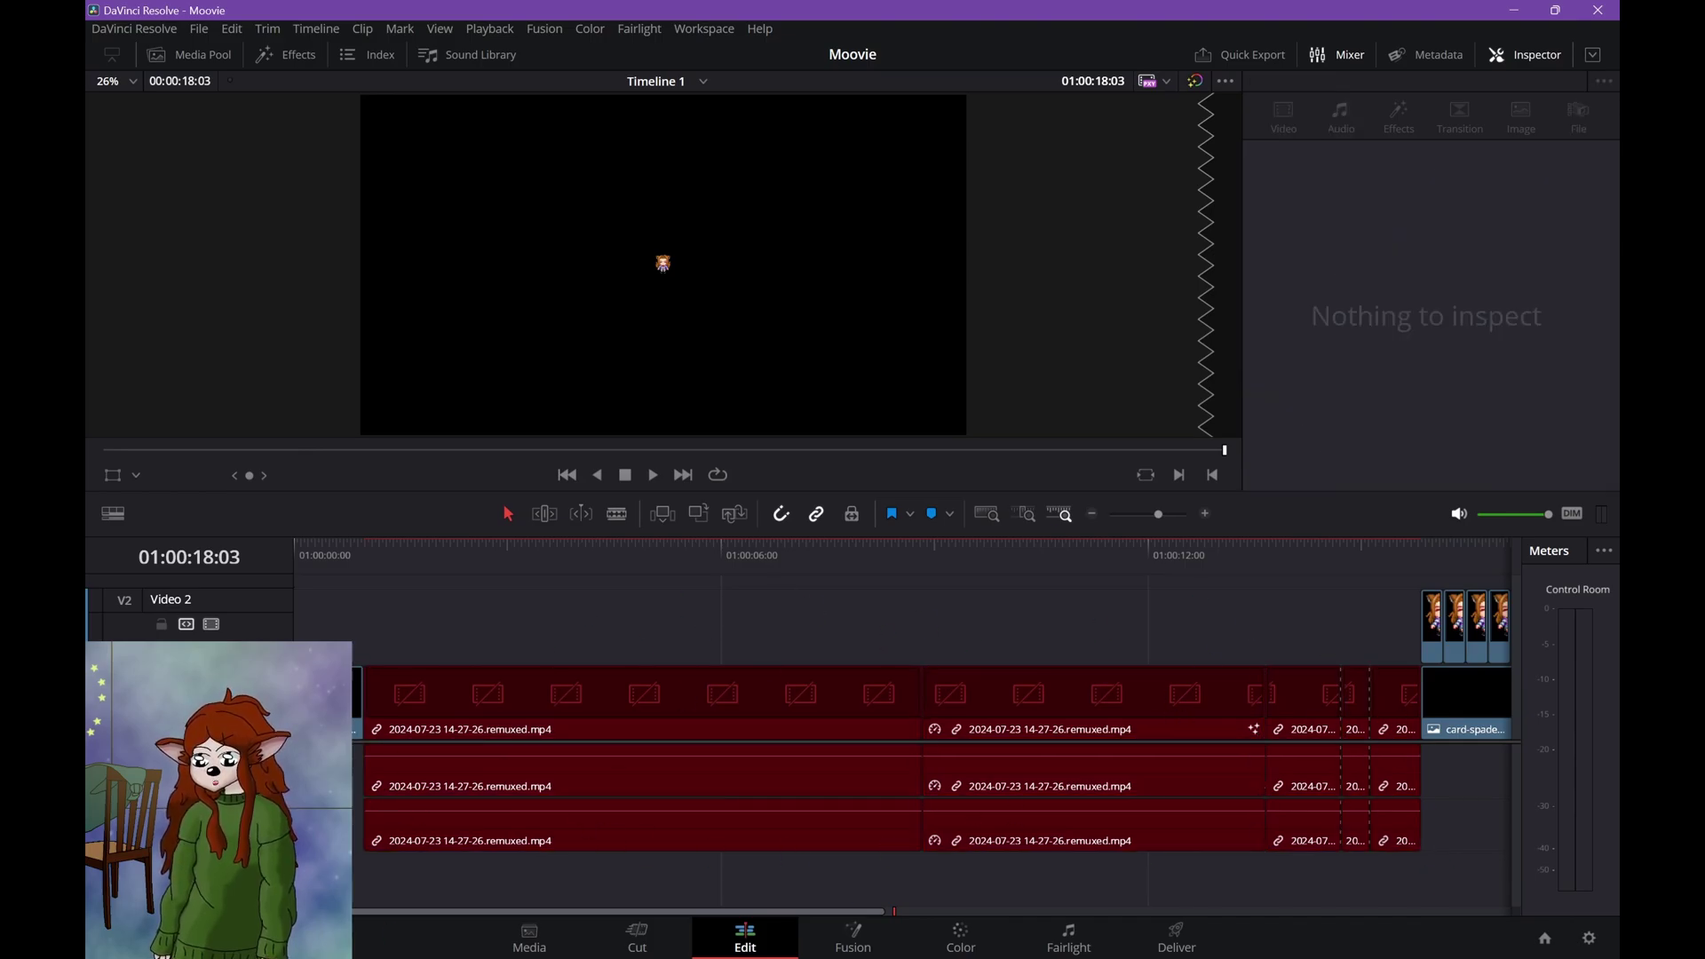
pyautogui.moveTo(317, 559); pyautogui.dragTo(717, 659)
pyautogui.press('Home')
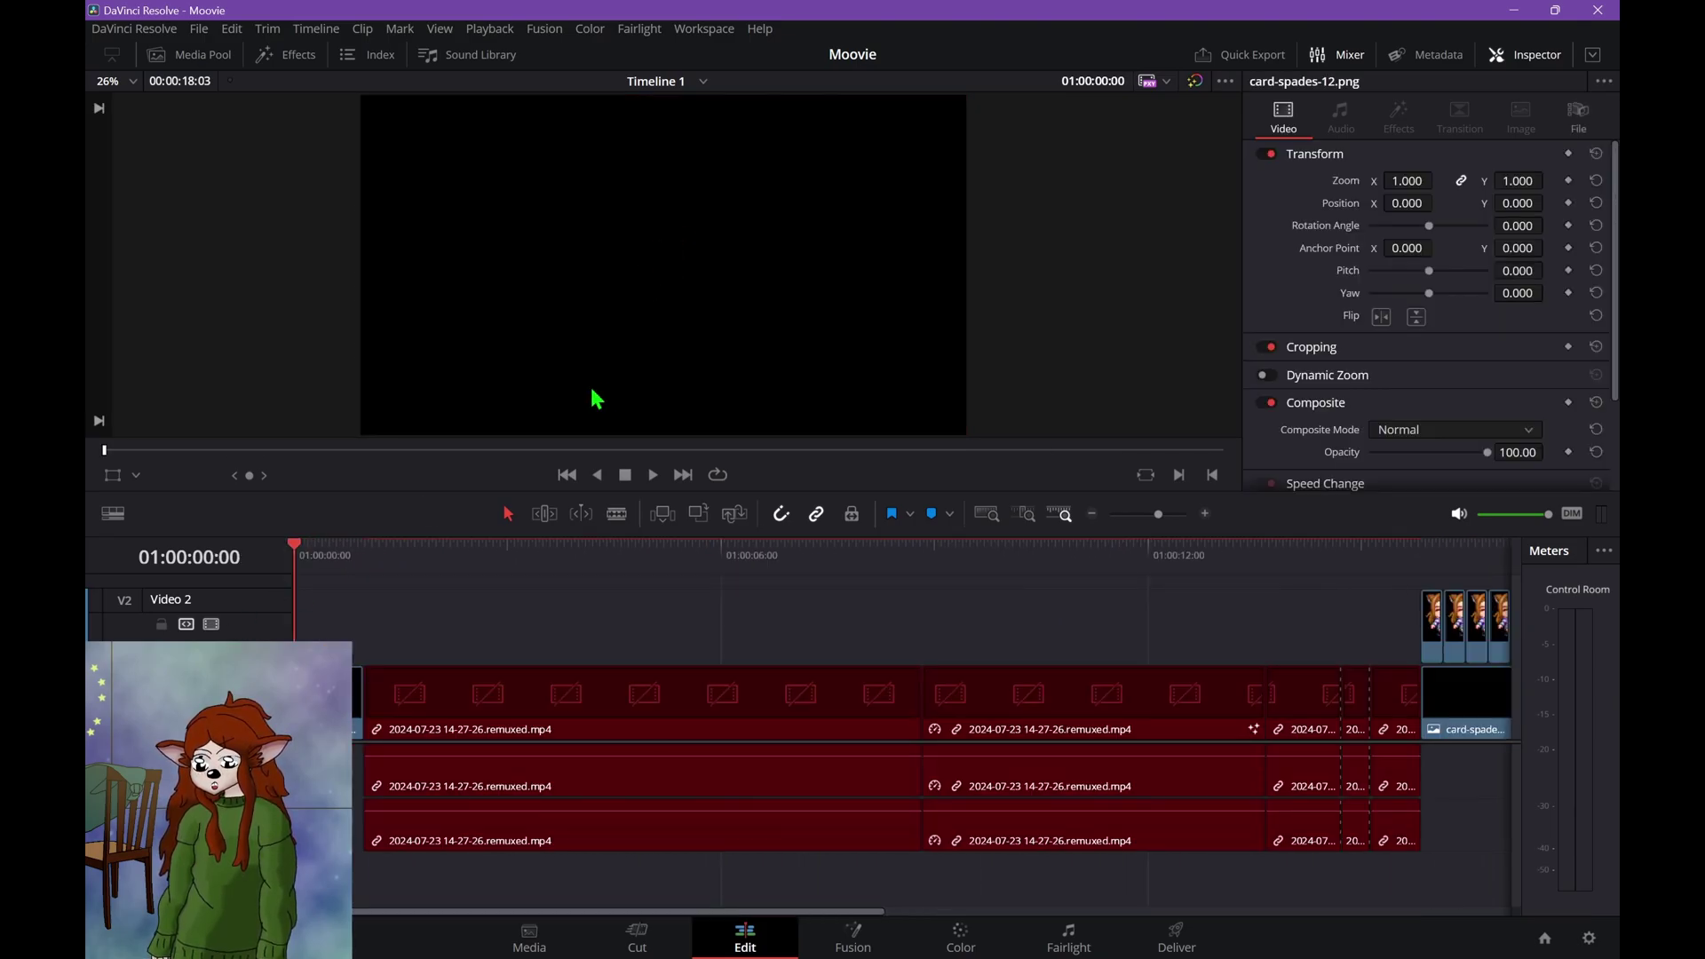
pyautogui.click(653, 477)
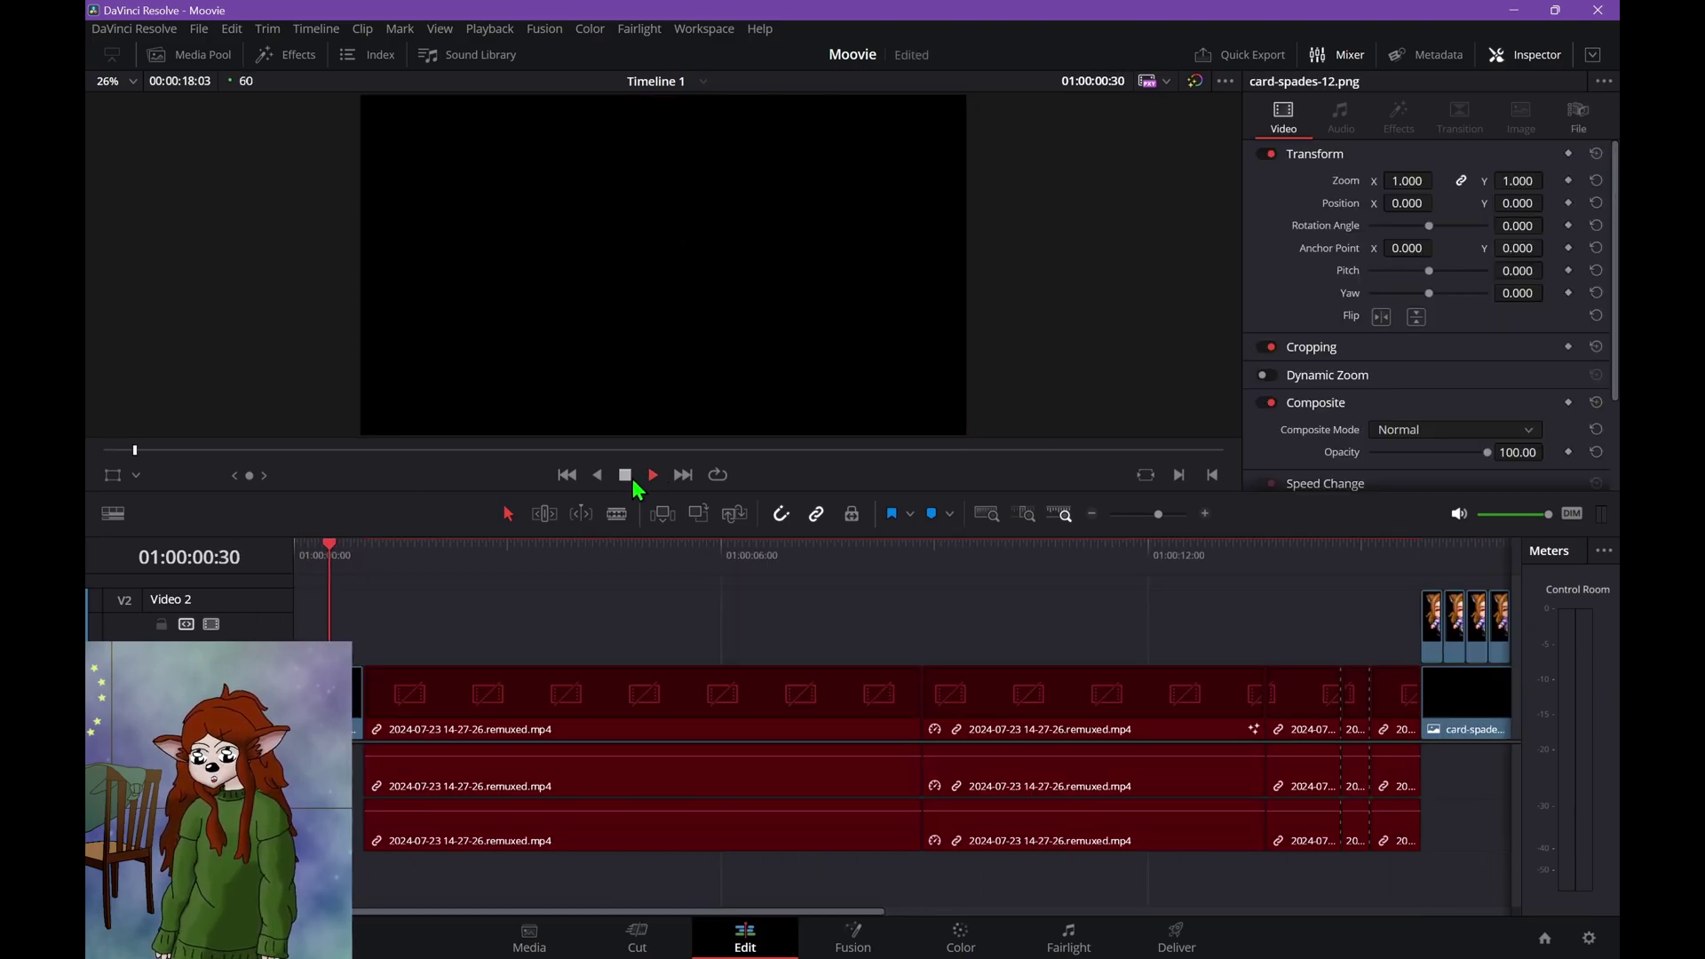
pyautogui.click(653, 477)
pyautogui.click(543, 948)
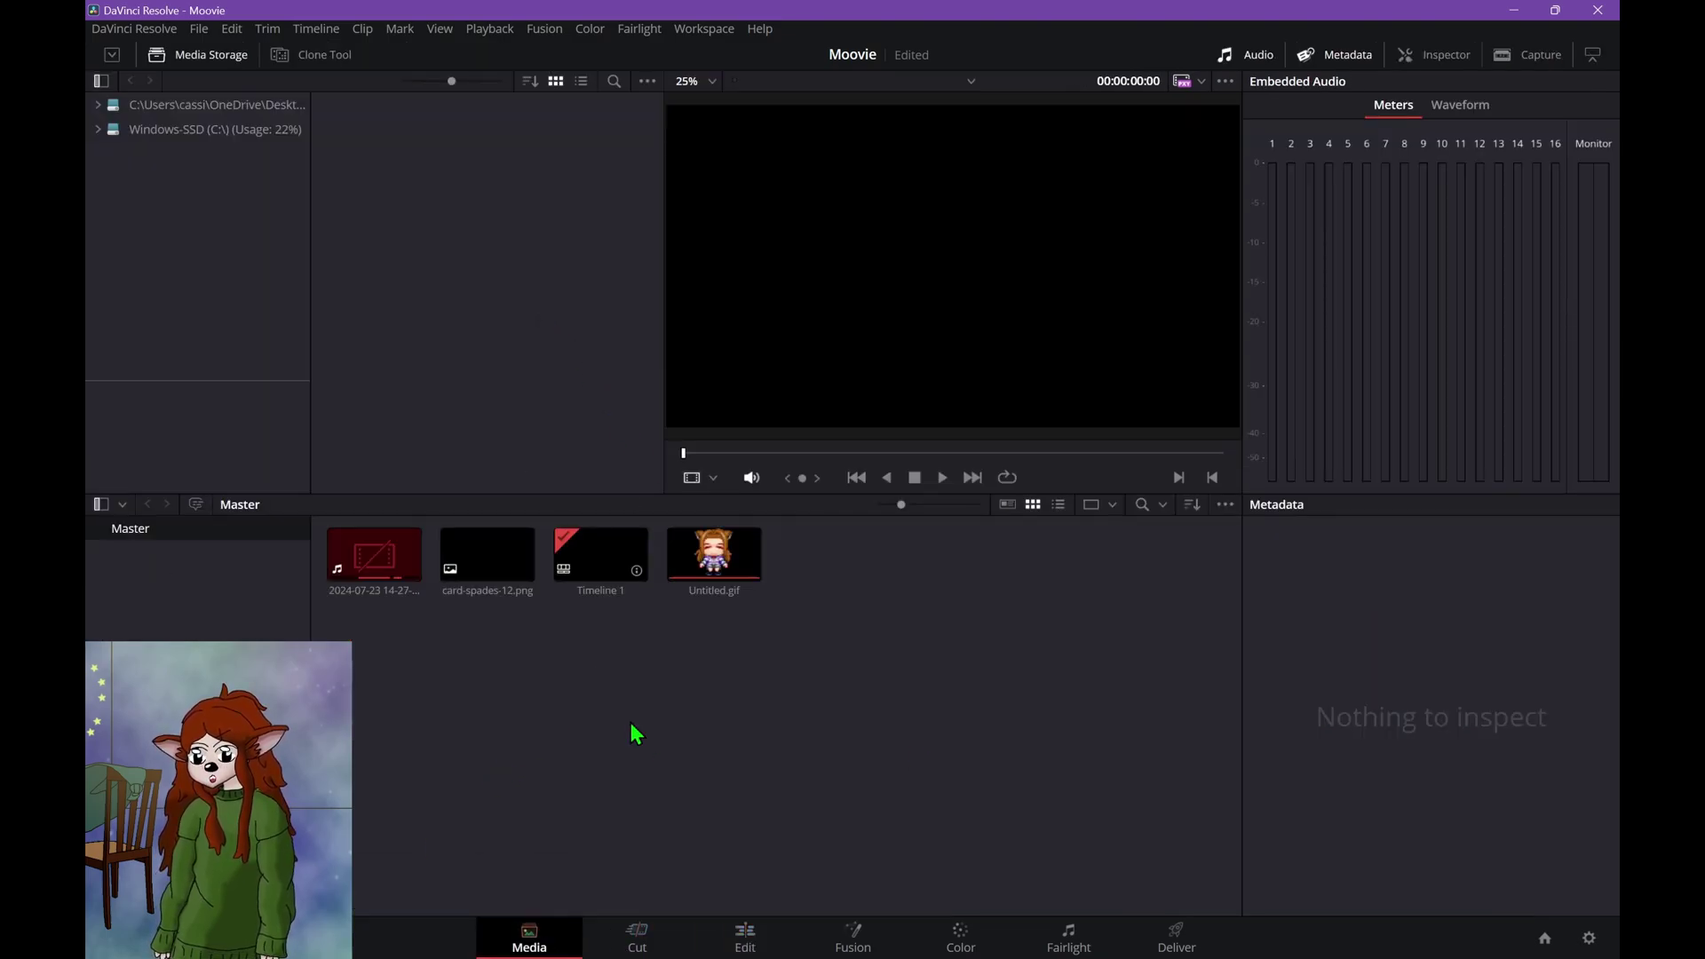
pyautogui.click(764, 936)
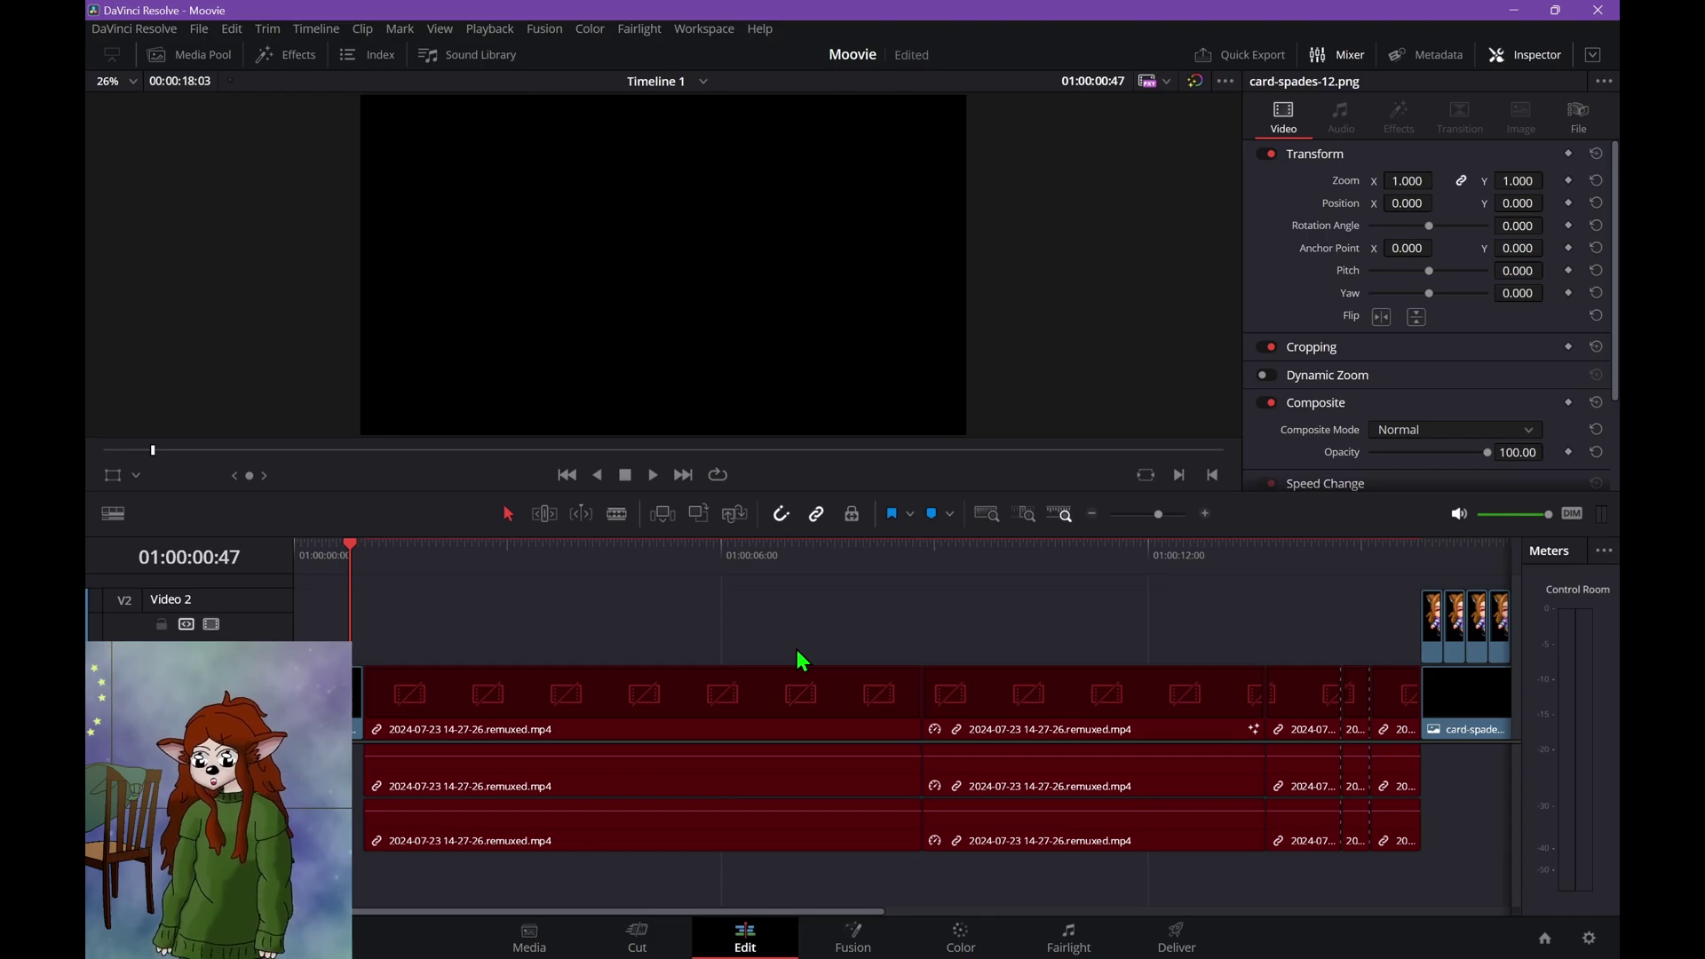
pyautogui.click(203, 32)
# Step: On the Deliver page, scroll through the Render Settings Format list, leaving MP4 selected
pyautogui.click(1197, 942)
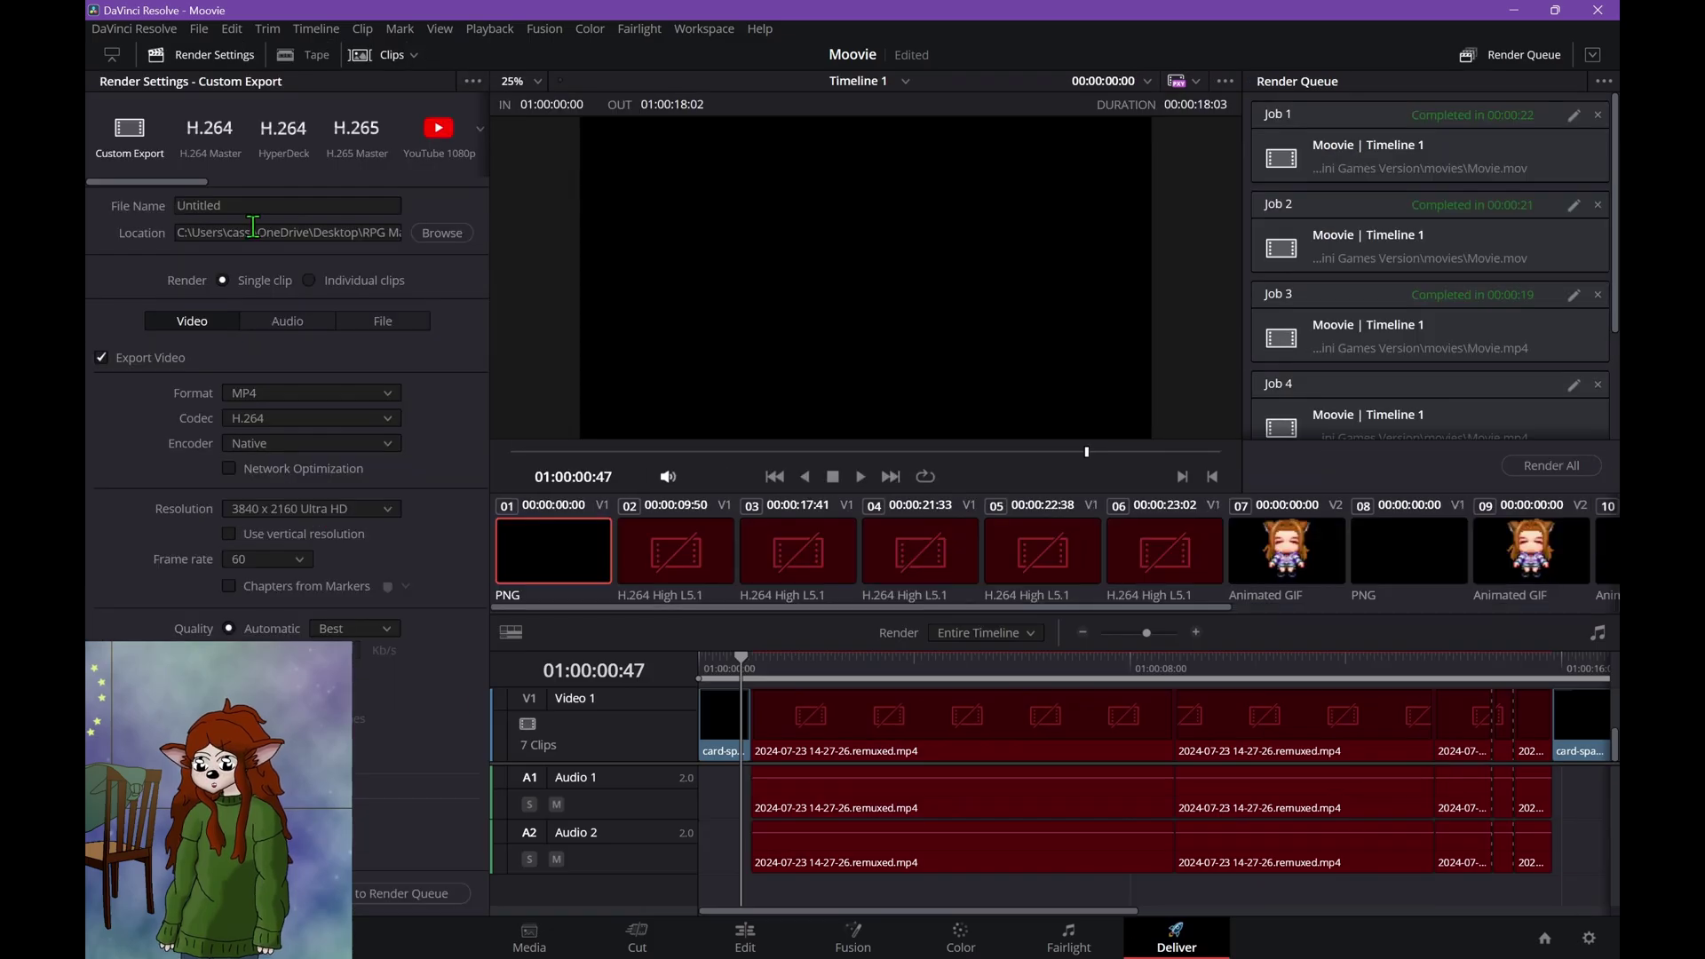
pyautogui.click(261, 392)
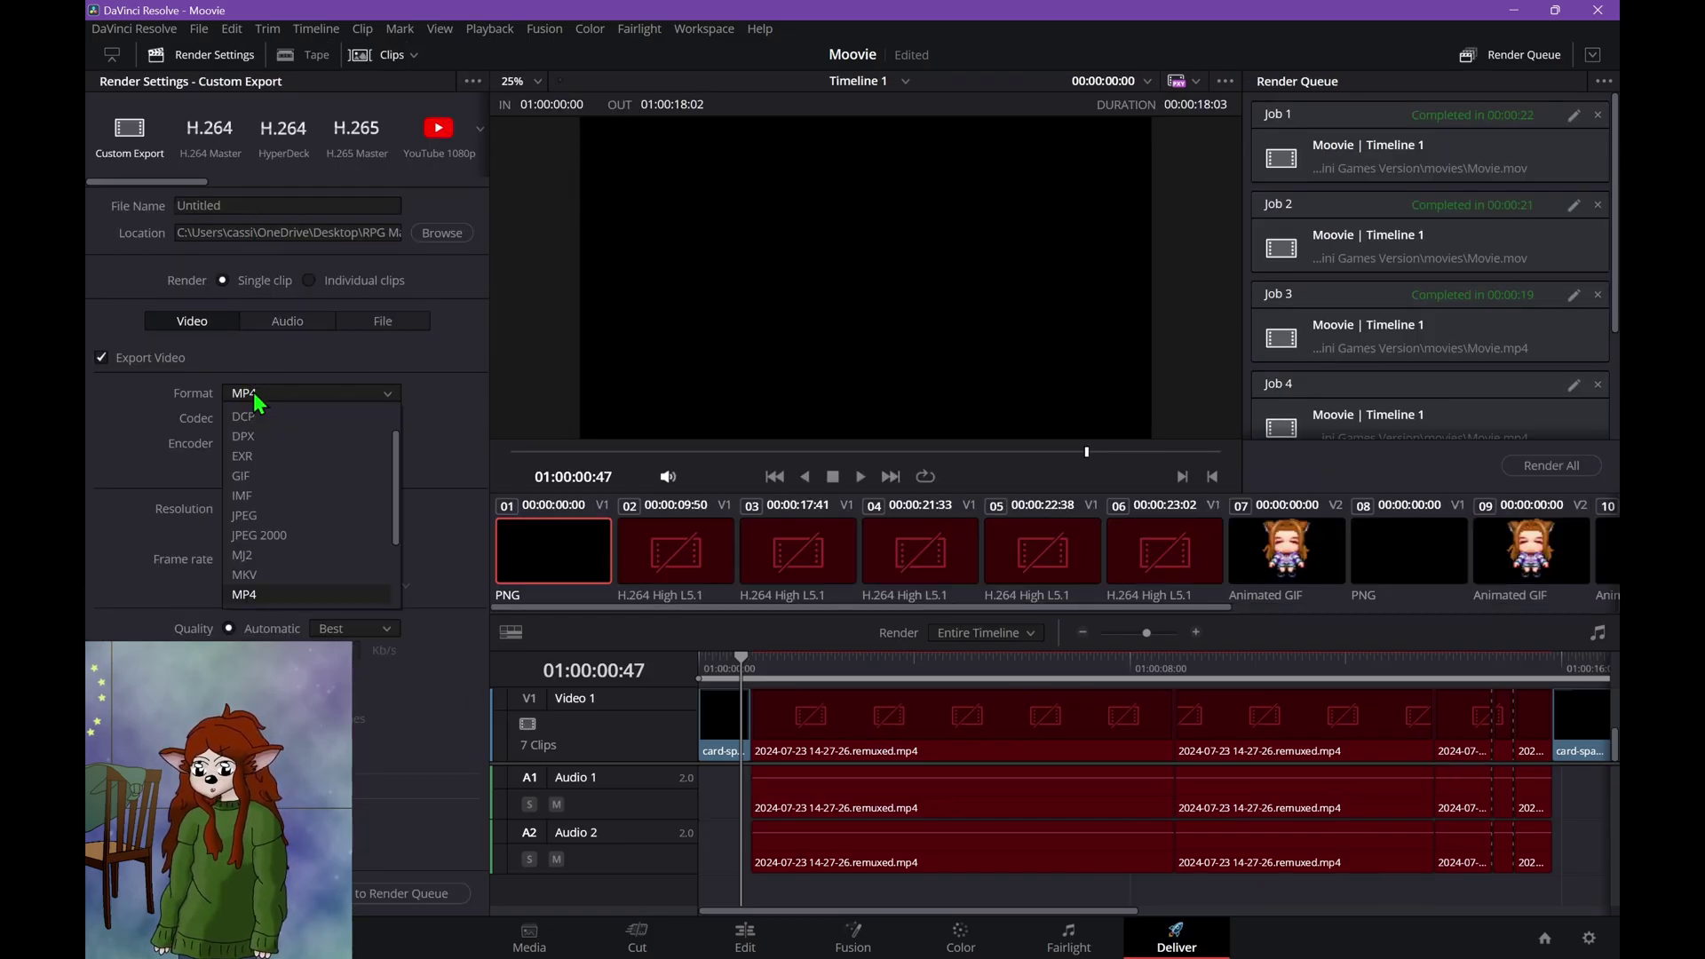
pyautogui.scroll(-1, 283, 475)
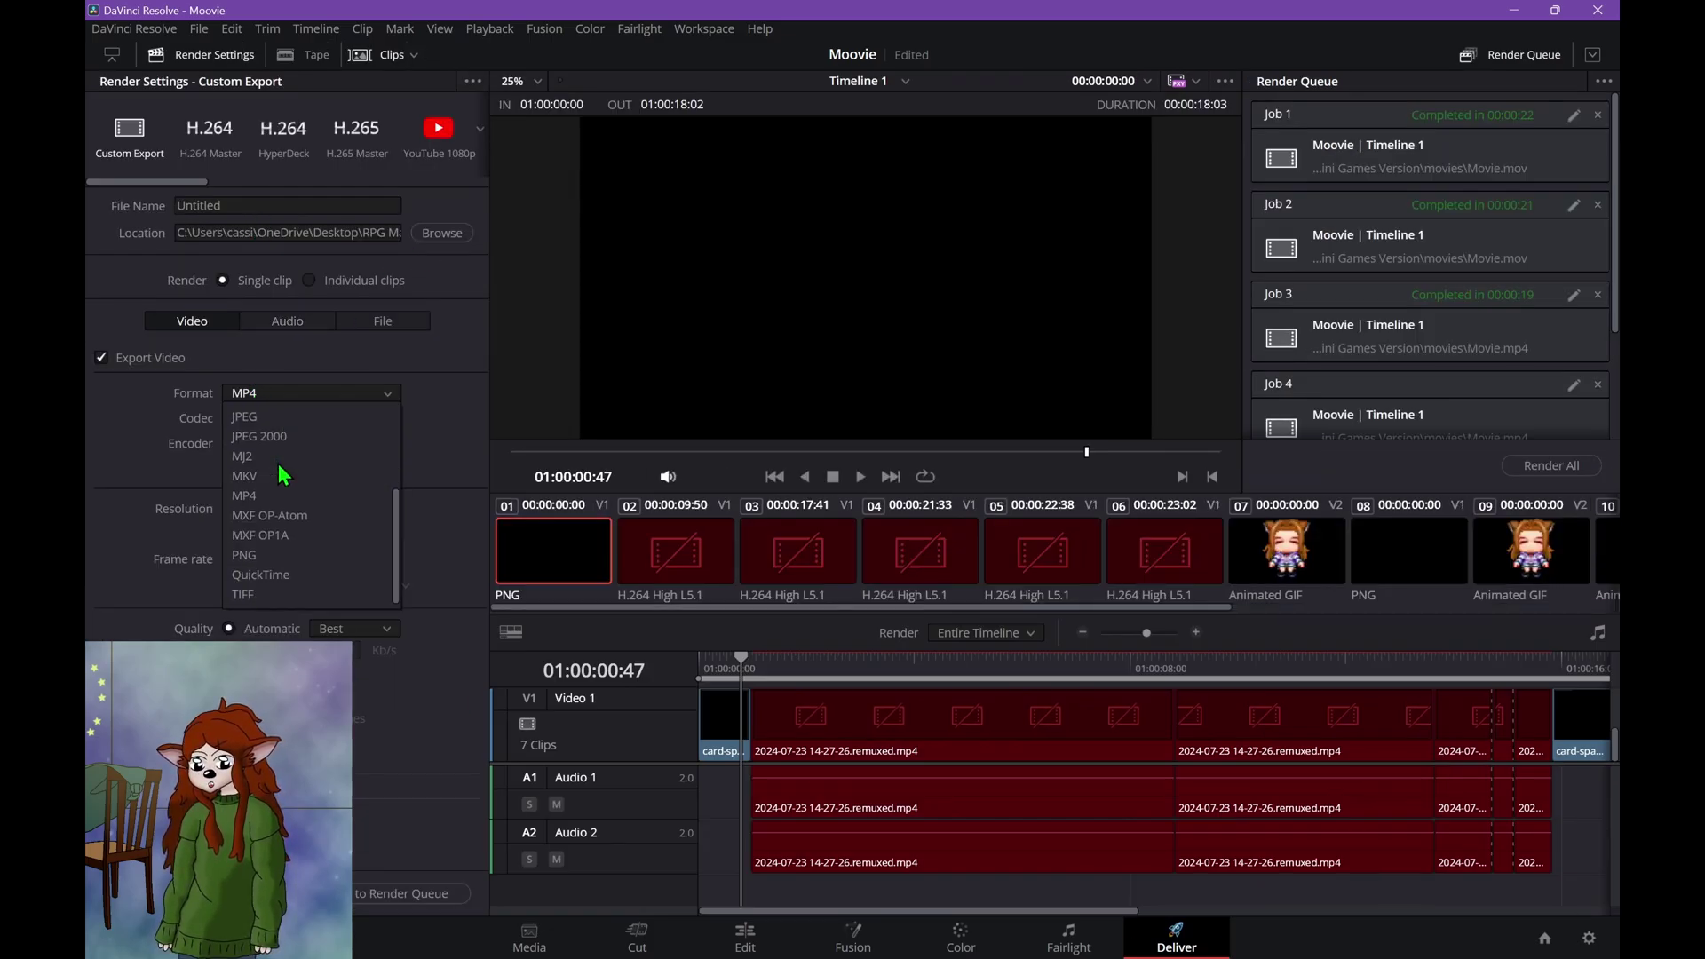
pyautogui.scroll(2, 302, 552)
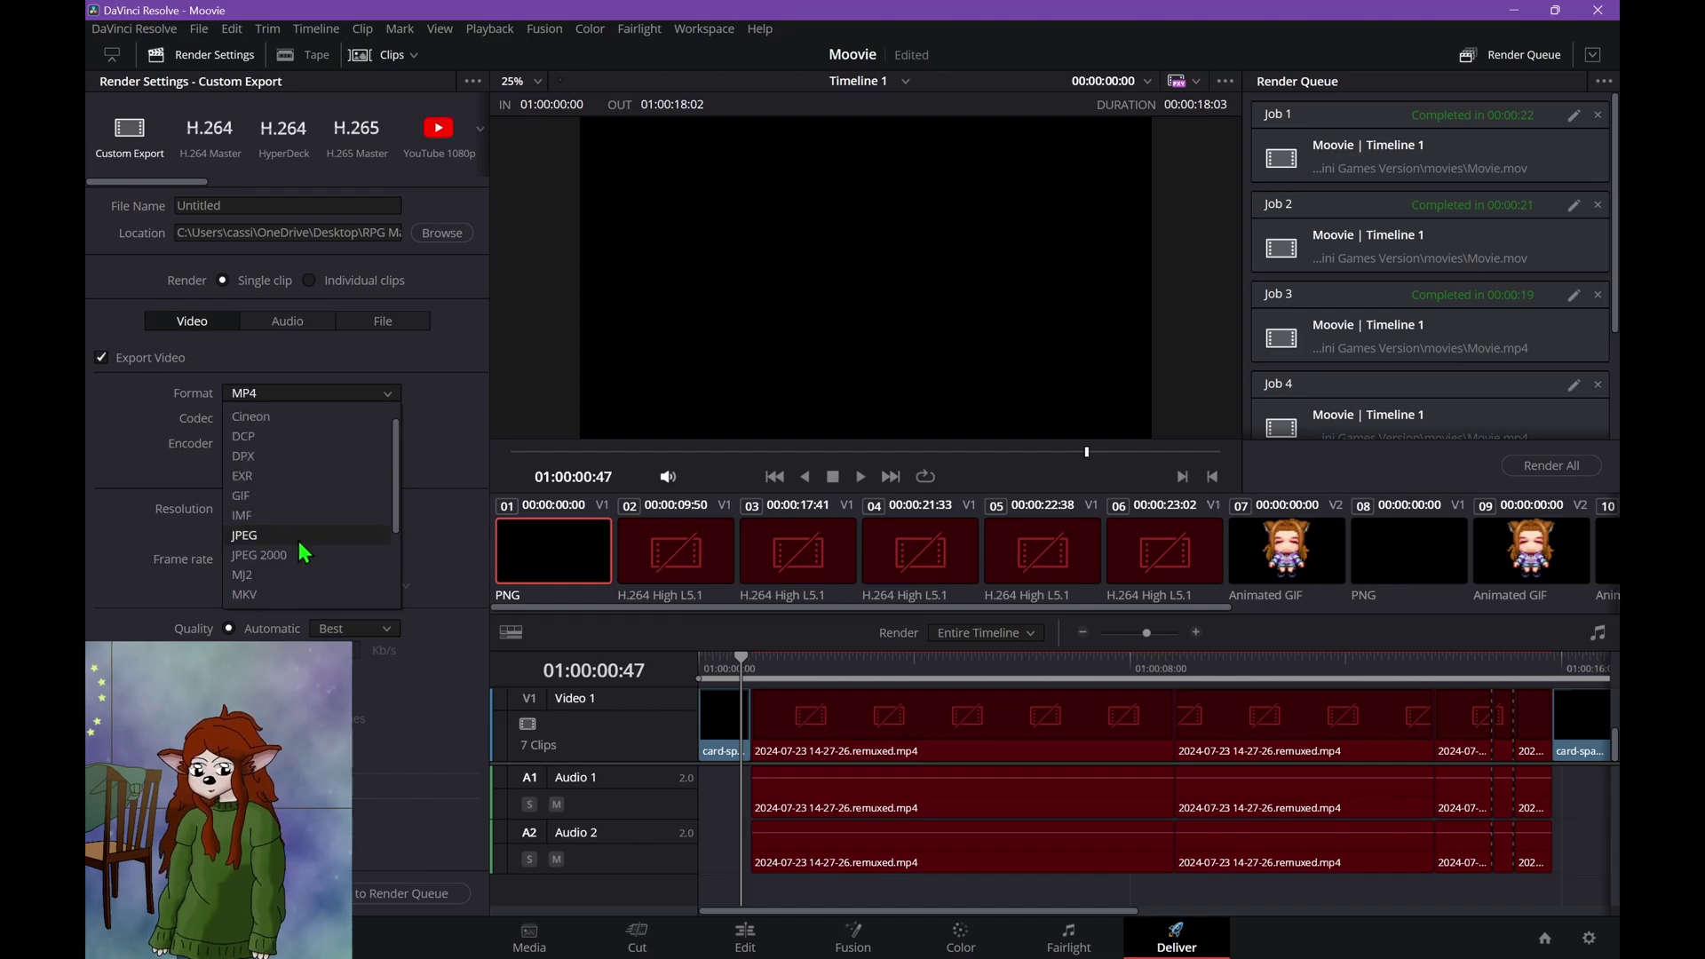
pyautogui.moveTo(359, 938)
pyautogui.moveTo(449, 859)
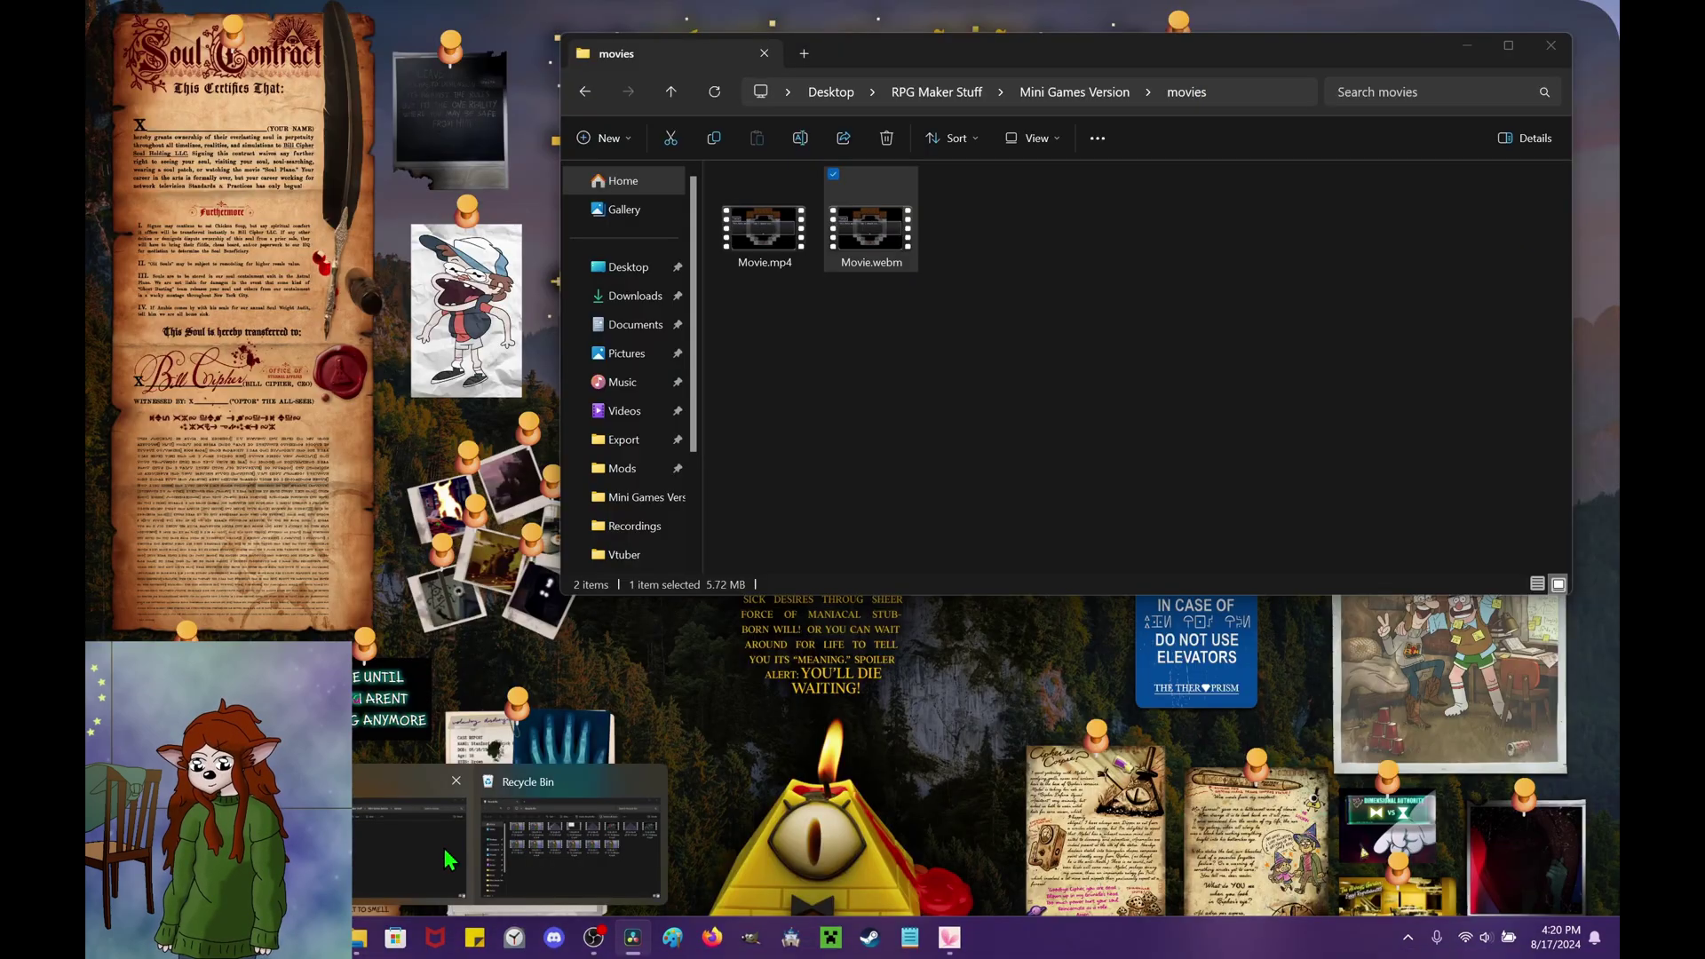
pyautogui.moveTo(536, 853)
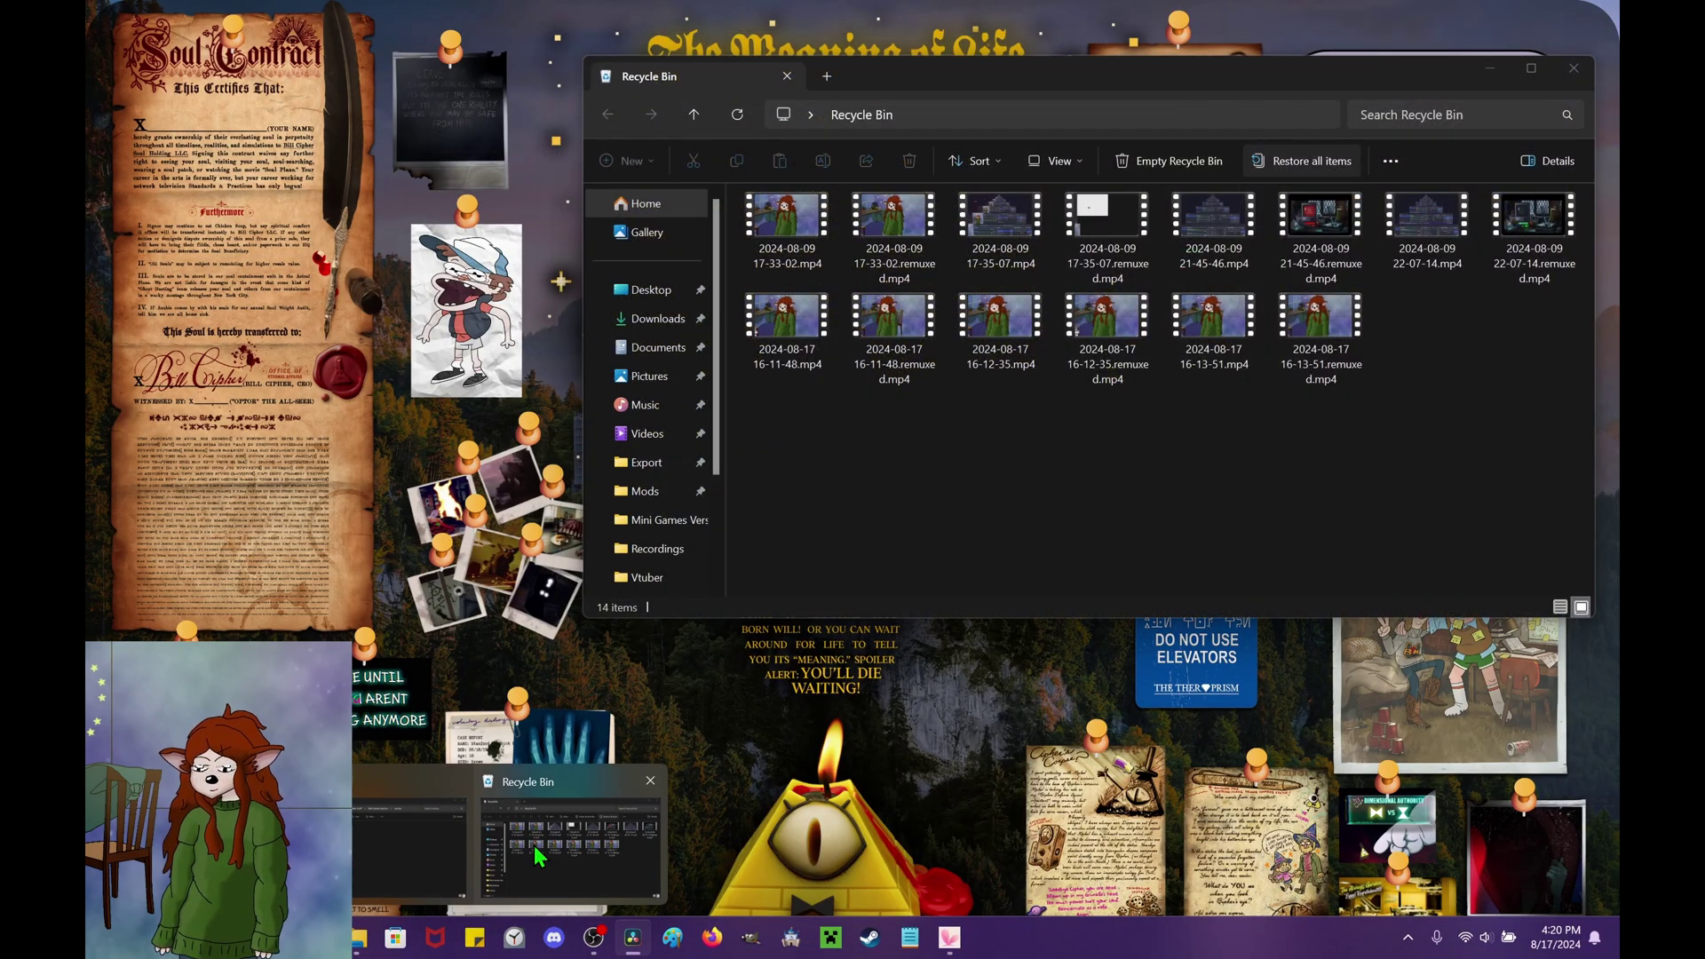